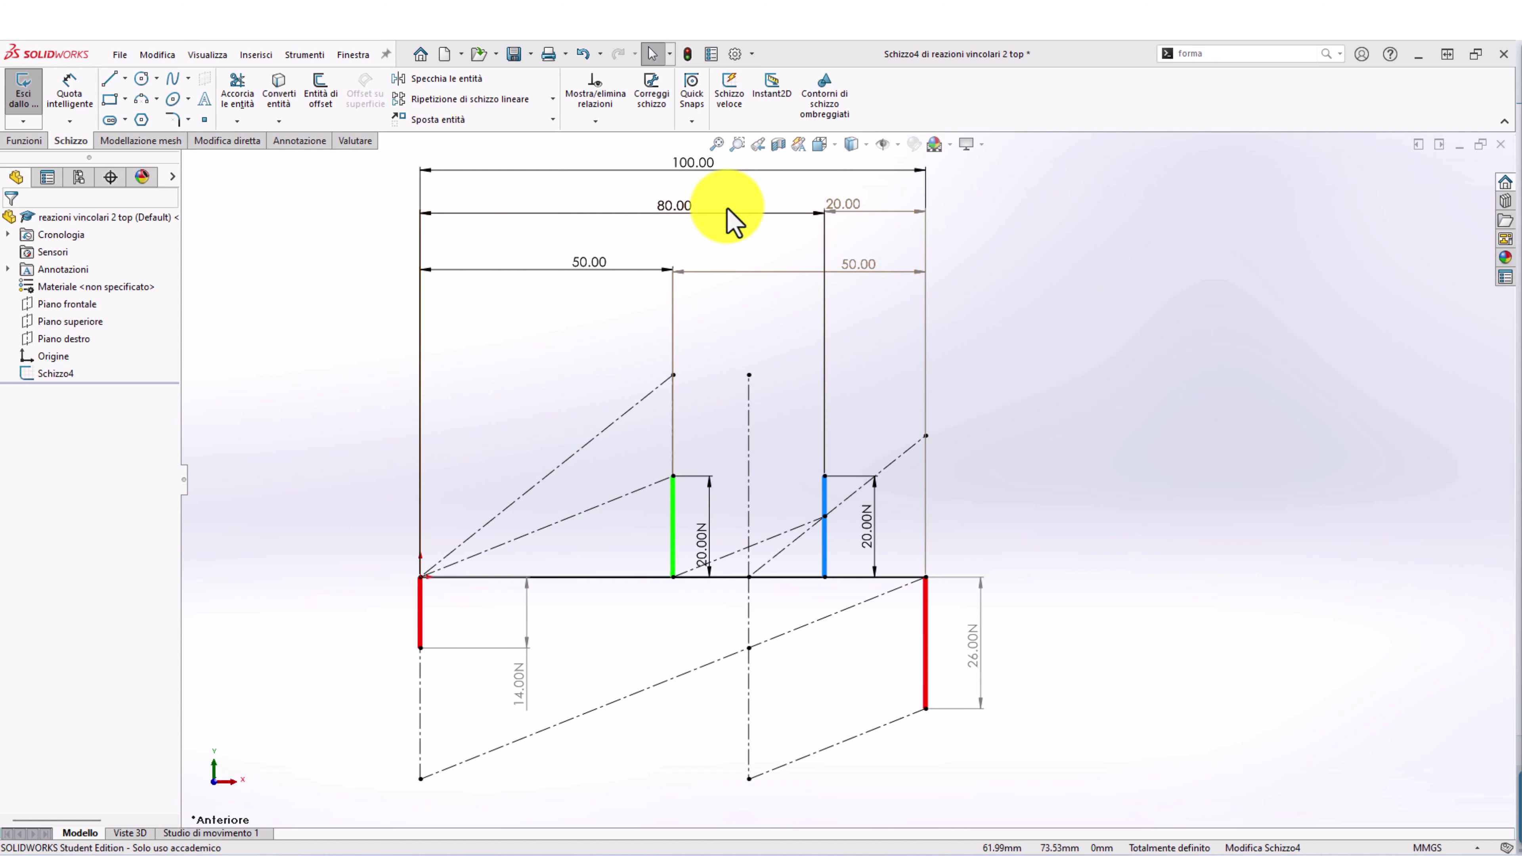
# Raise the blue load's 80.00 position to 120 mm, giving 6 N and 34 N reactions
pyautogui.doubleClick(683, 216)
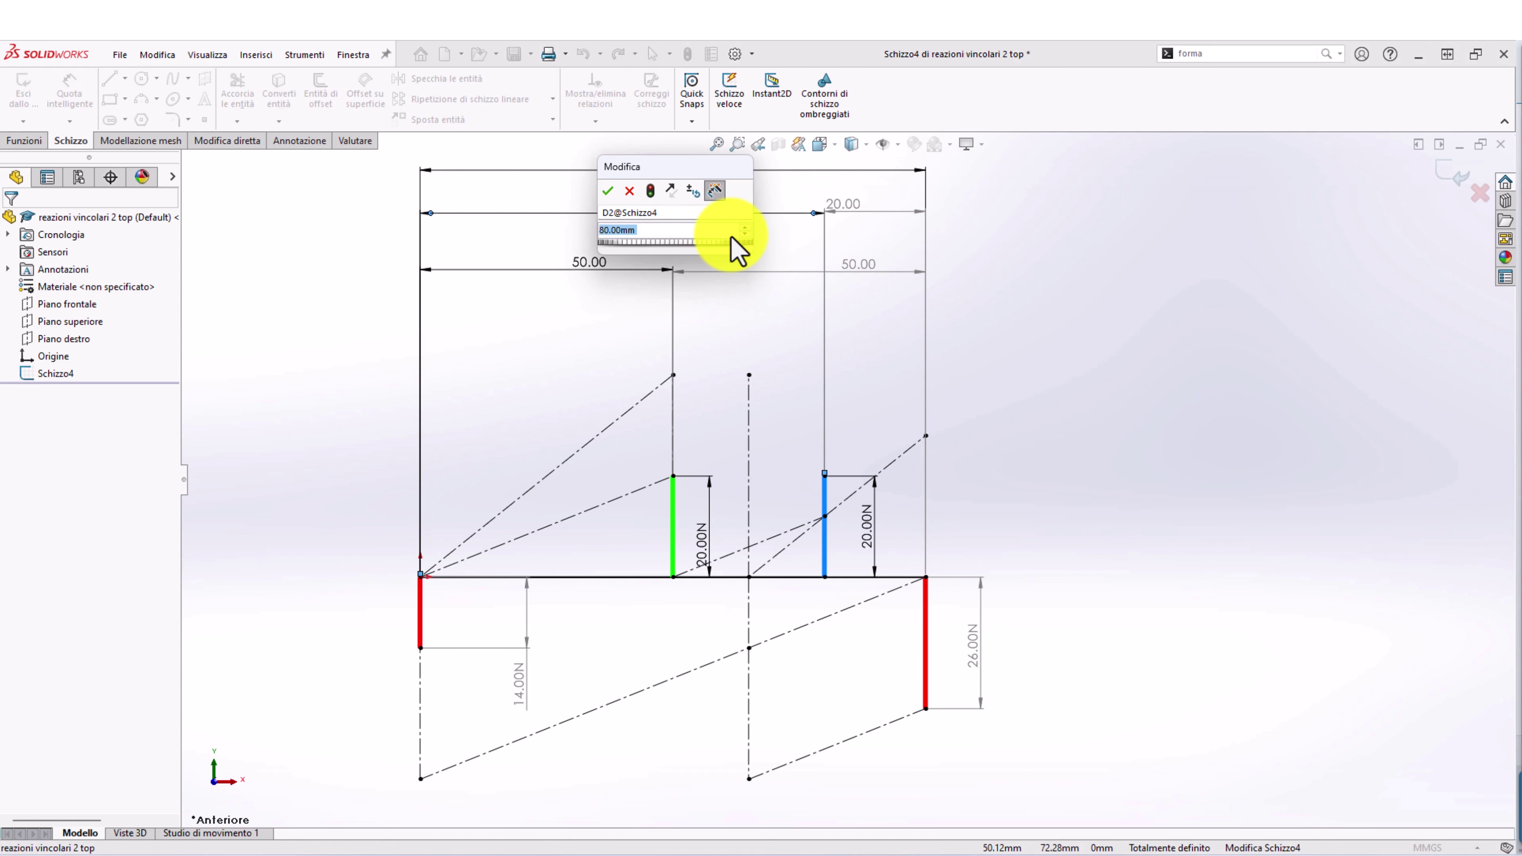
pyautogui.click(745, 228)
pyautogui.click(746, 228)
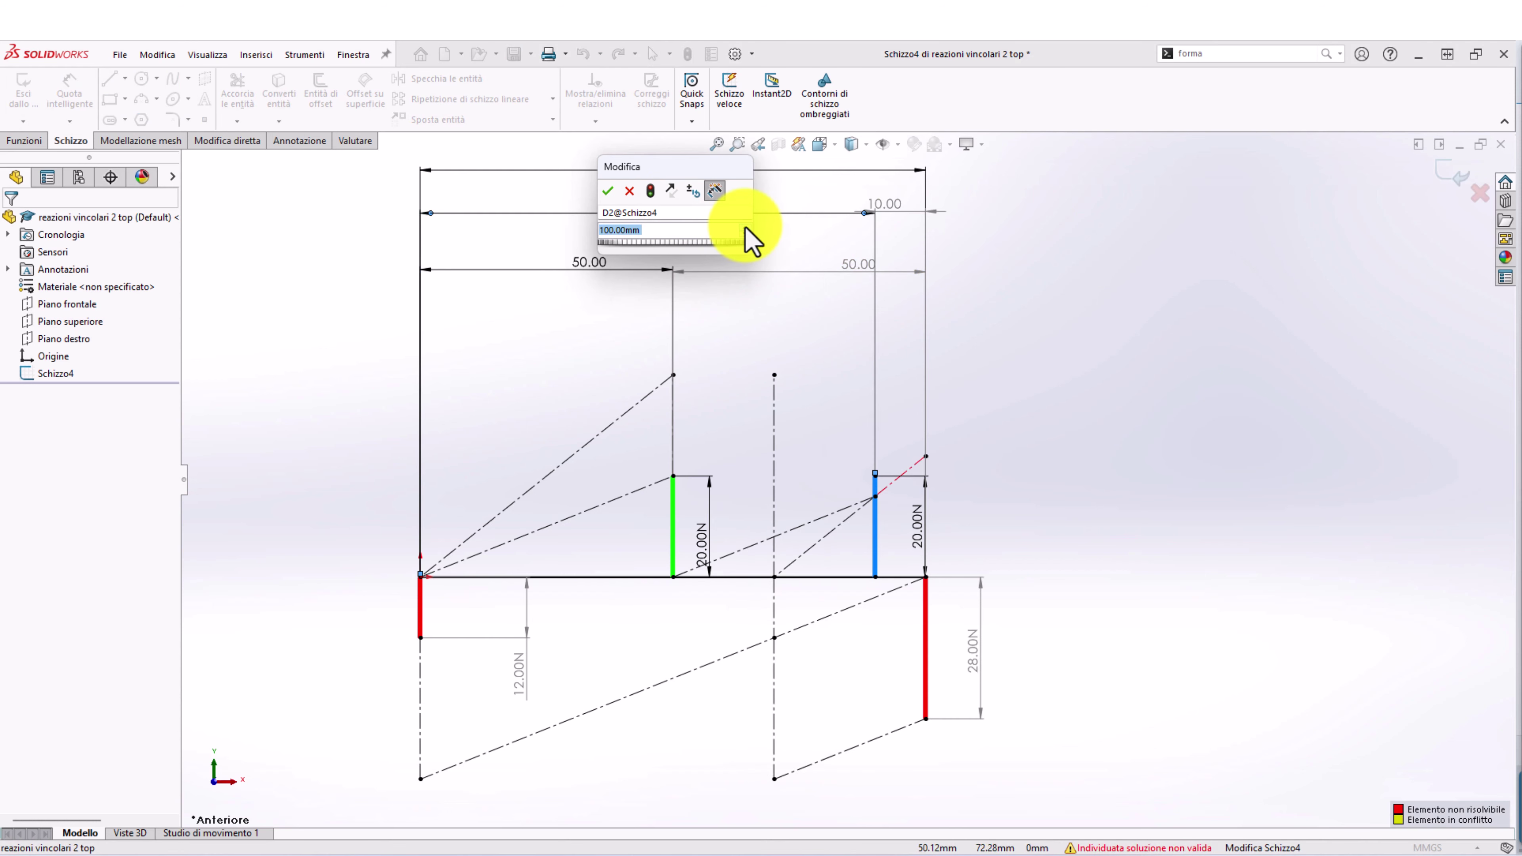
pyautogui.click(746, 228)
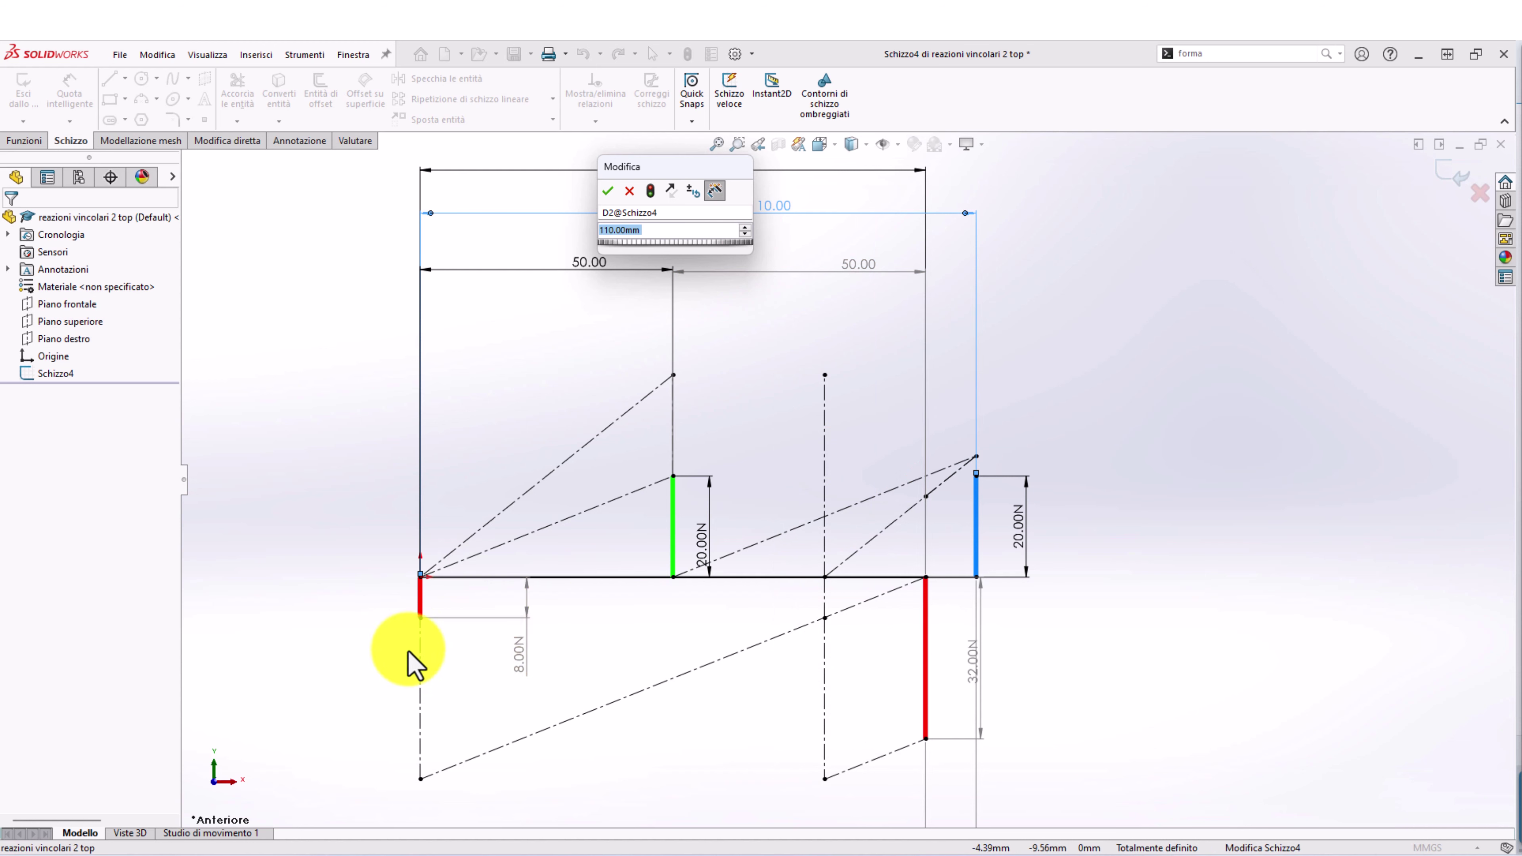
pyautogui.click(747, 228)
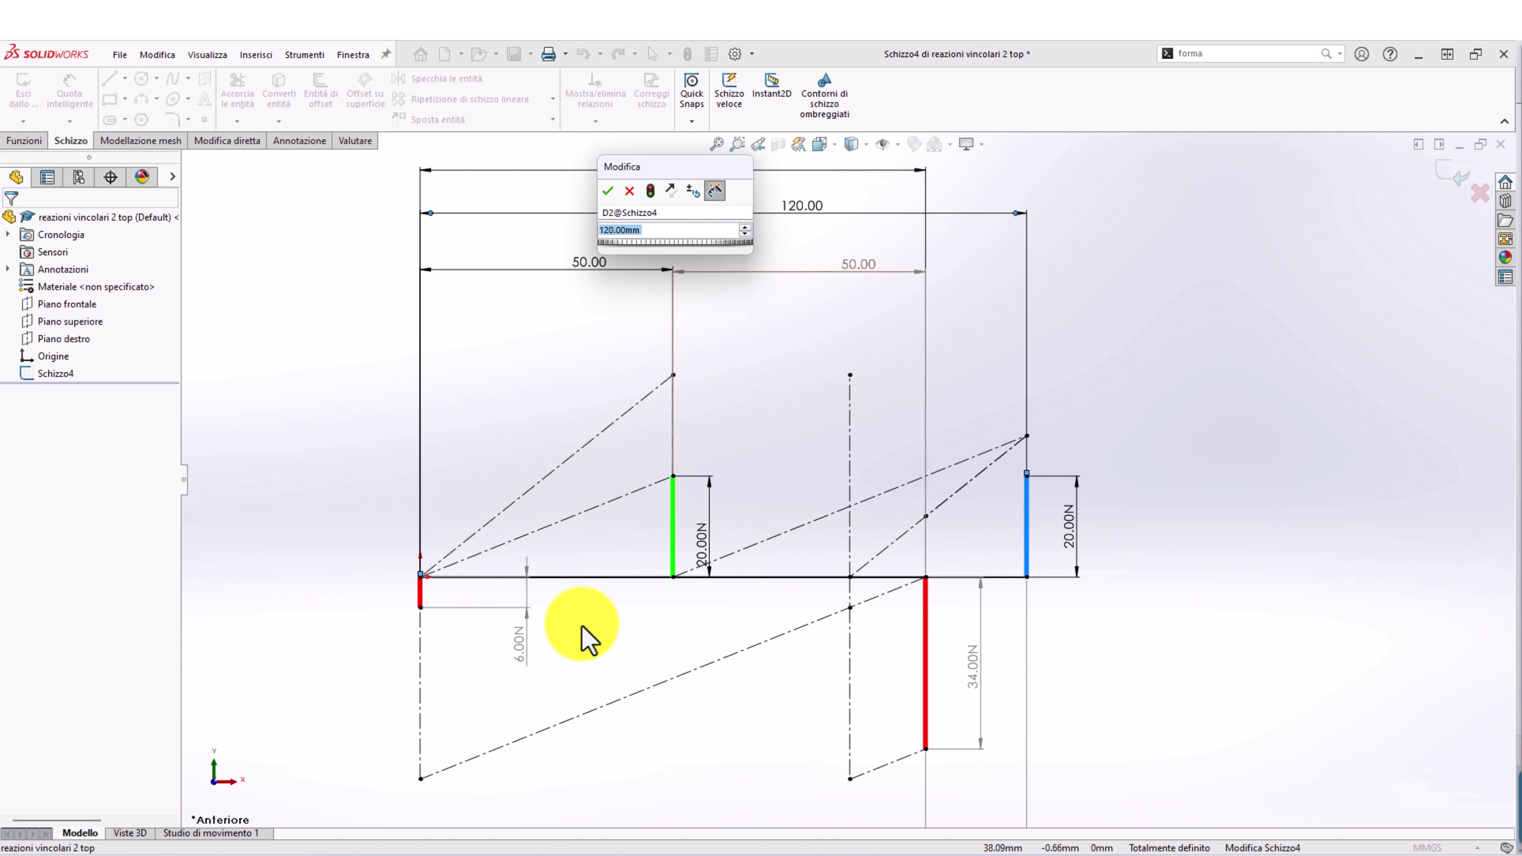
pyautogui.click(606, 191)
# Spin the green load's 50.00 position up to 90 mm
pyautogui.doubleClick(600, 265)
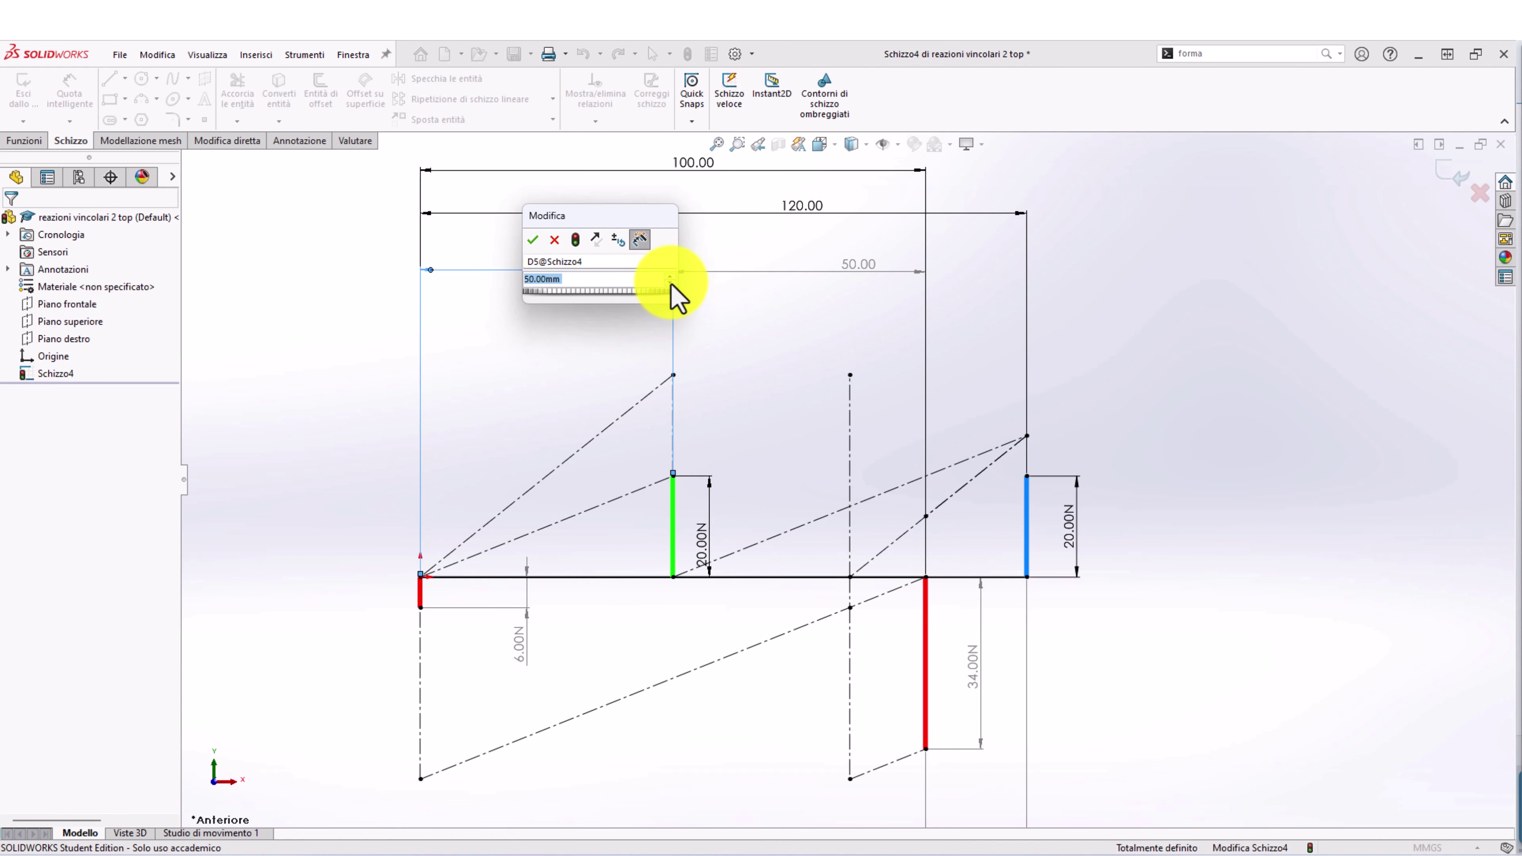
pyautogui.click(670, 276)
pyautogui.click(670, 276)
pyautogui.click(669, 276)
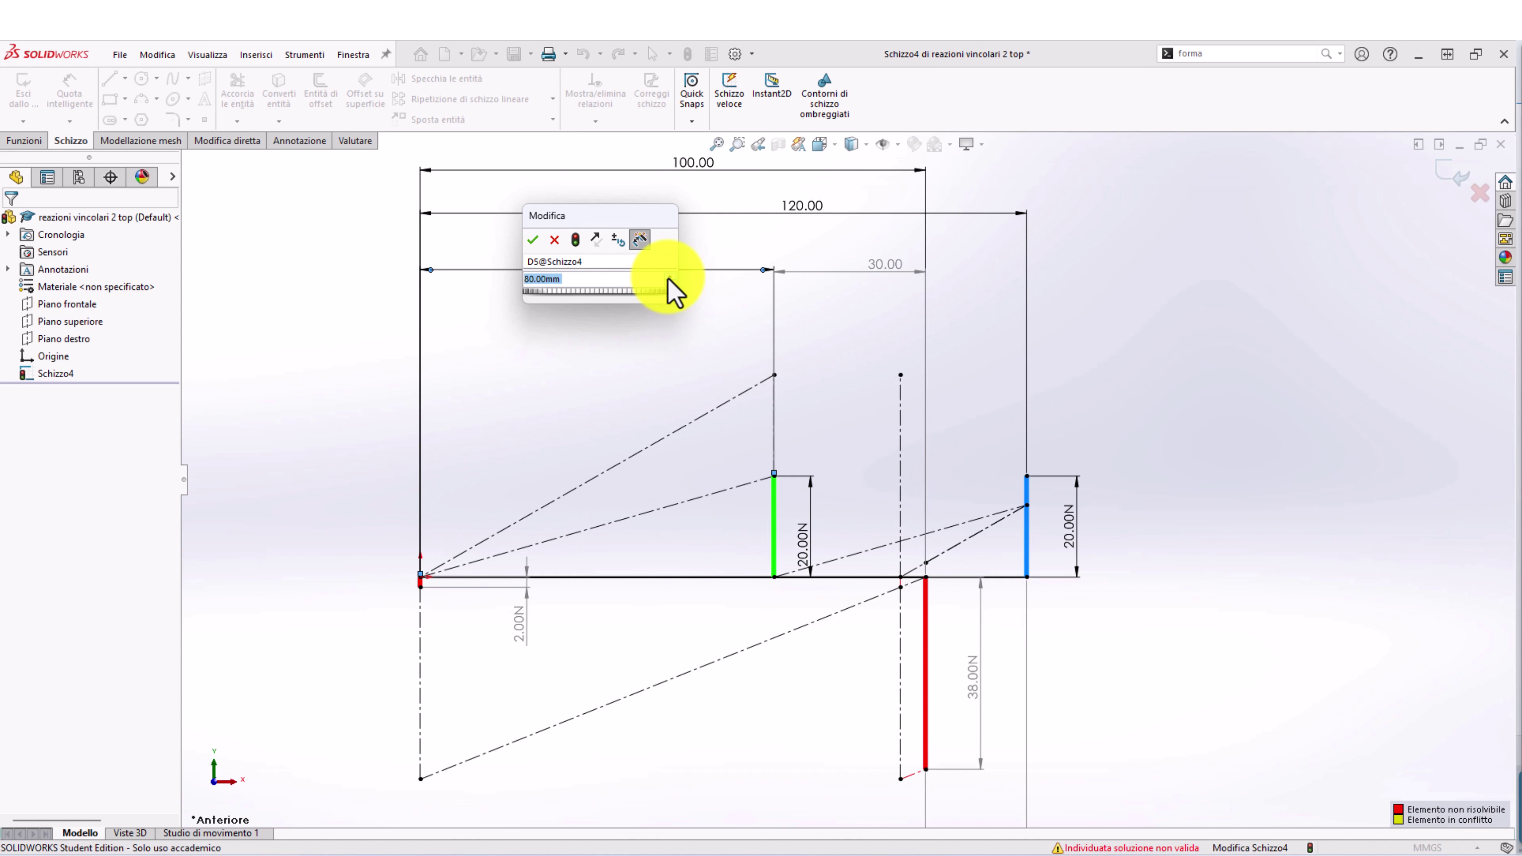
pyautogui.click(669, 277)
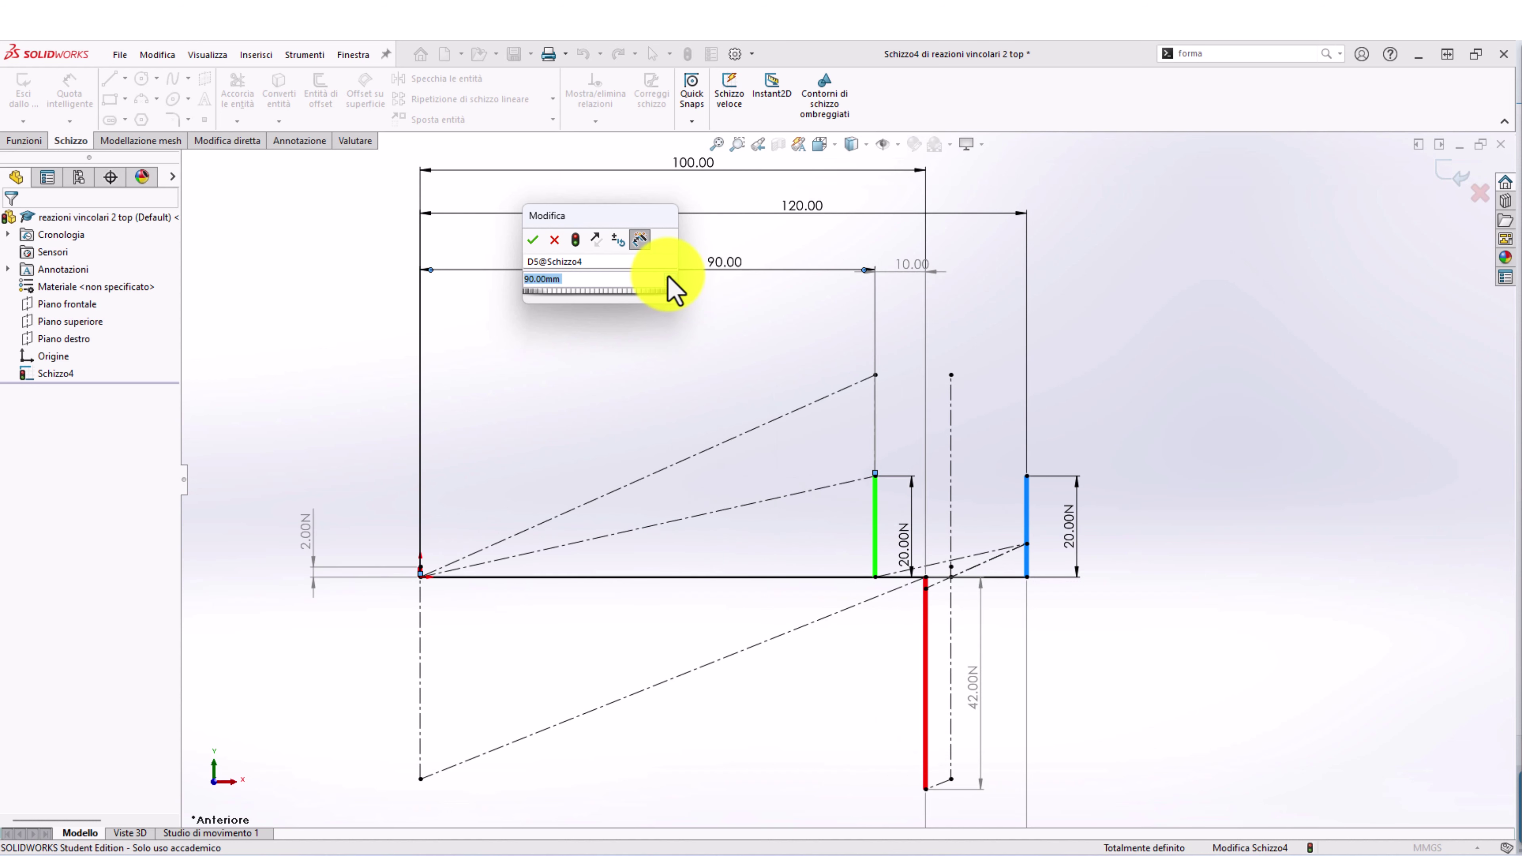
pyautogui.click(670, 277)
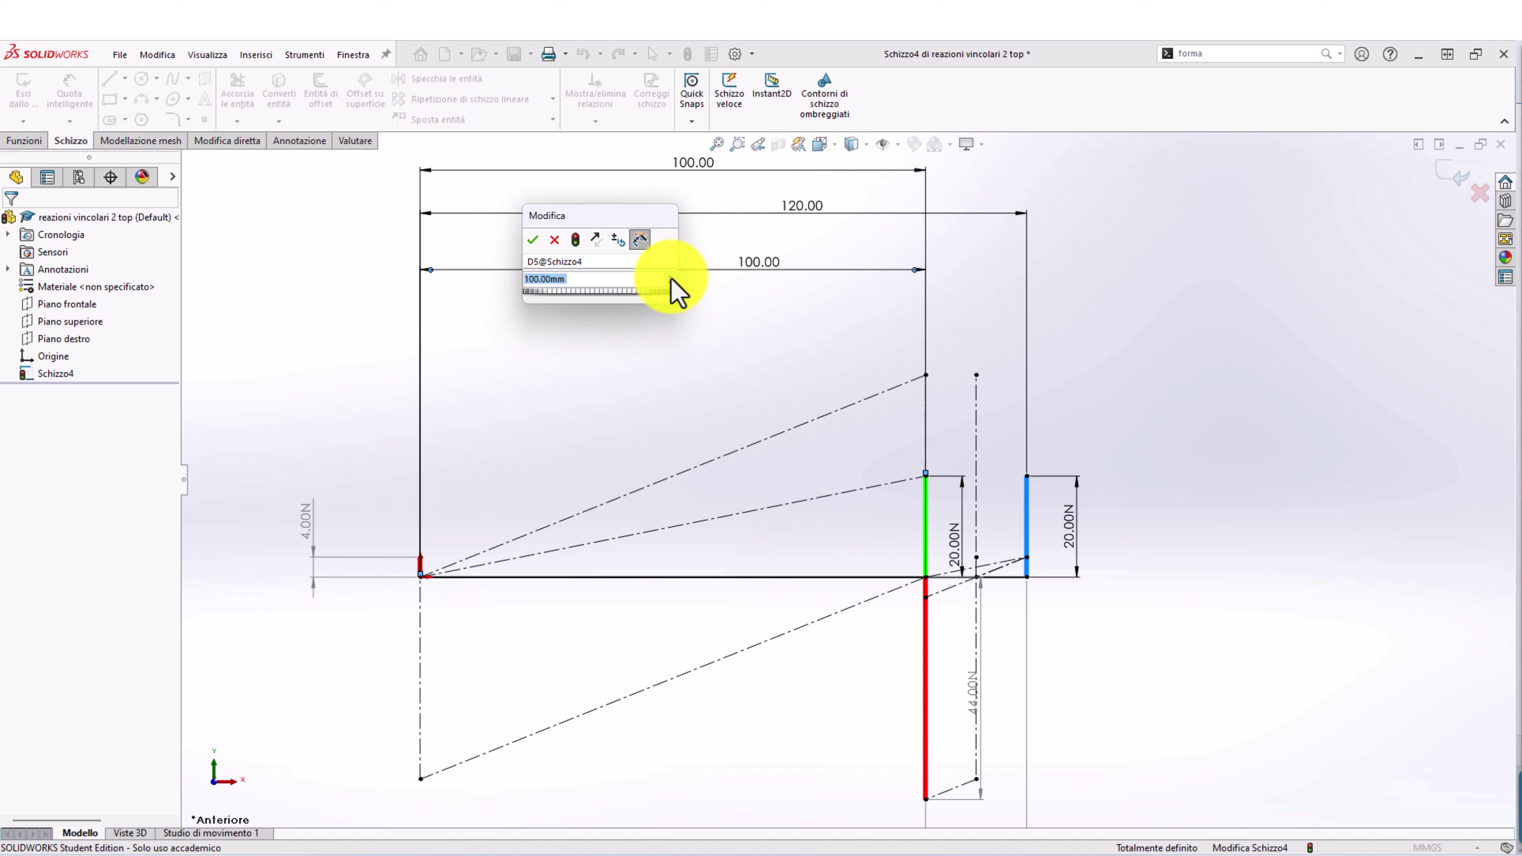
pyautogui.click(670, 283)
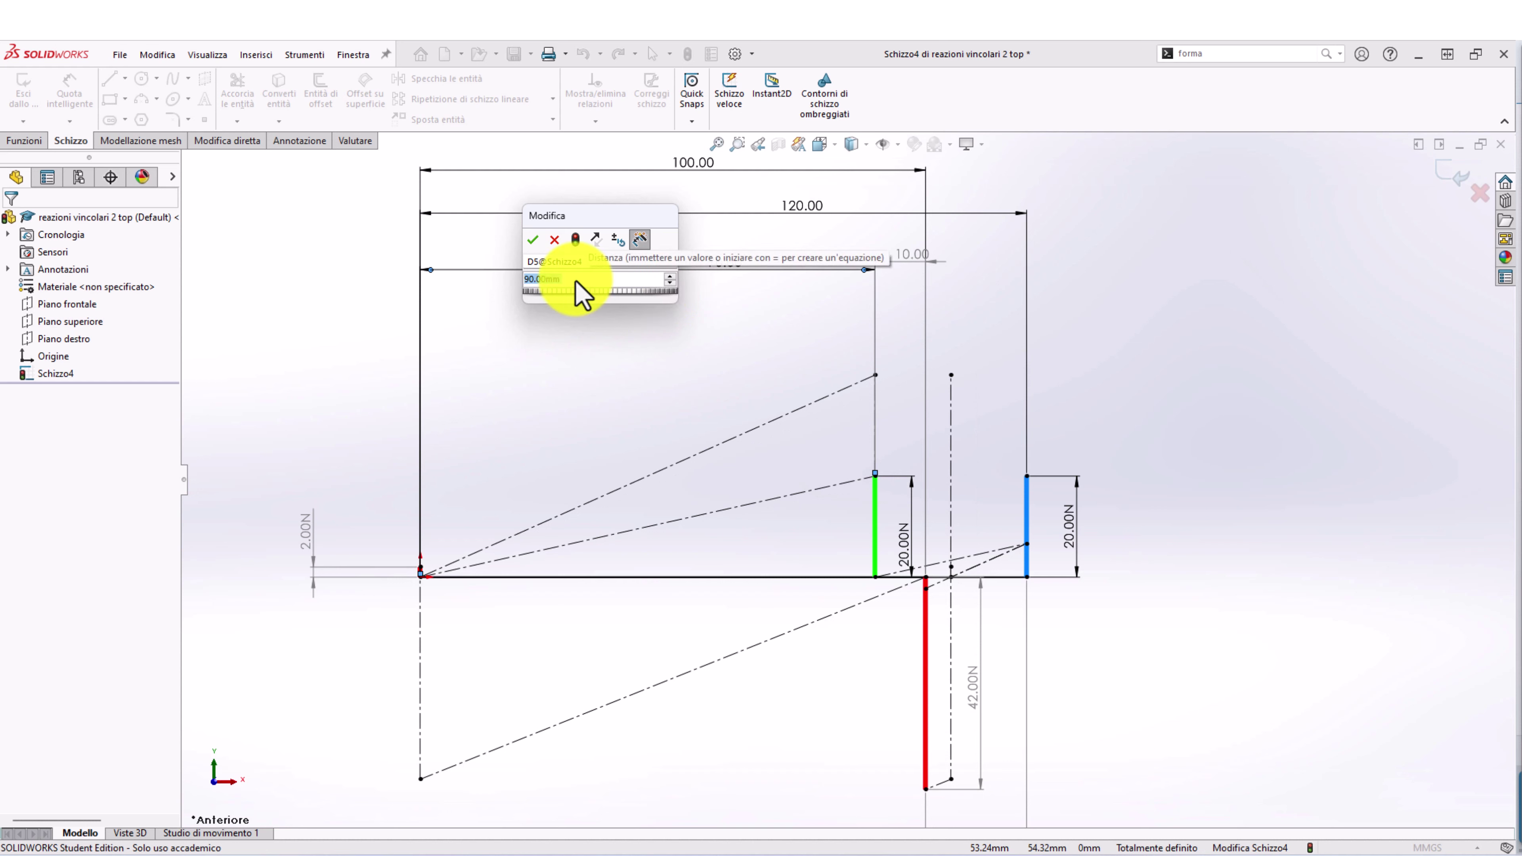
# Enter 99 as the green load position, then correct it to 95 mm
pyautogui.write('99')
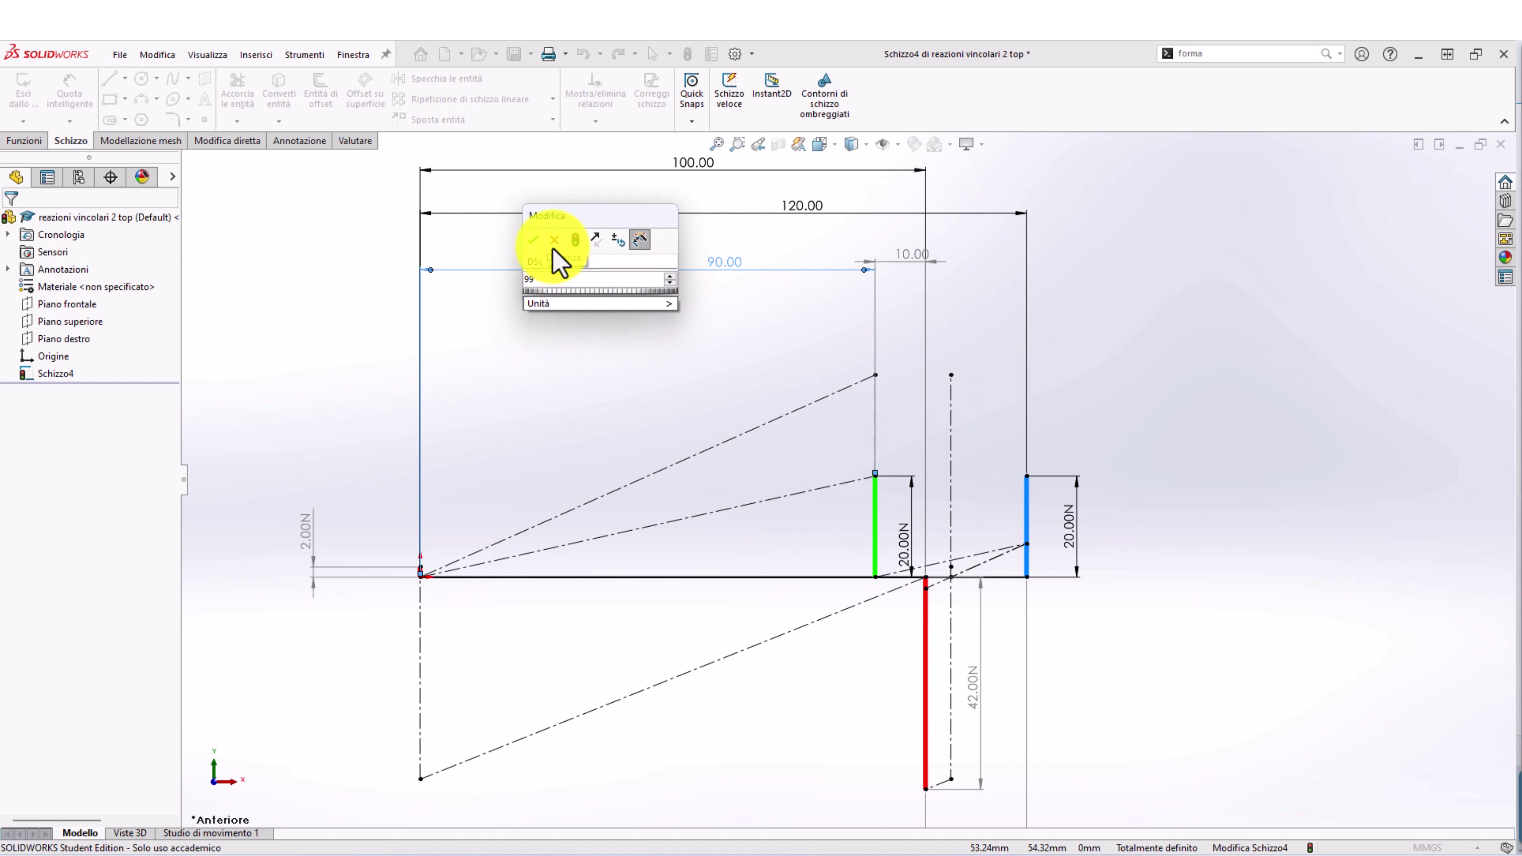
pyautogui.press('Return')
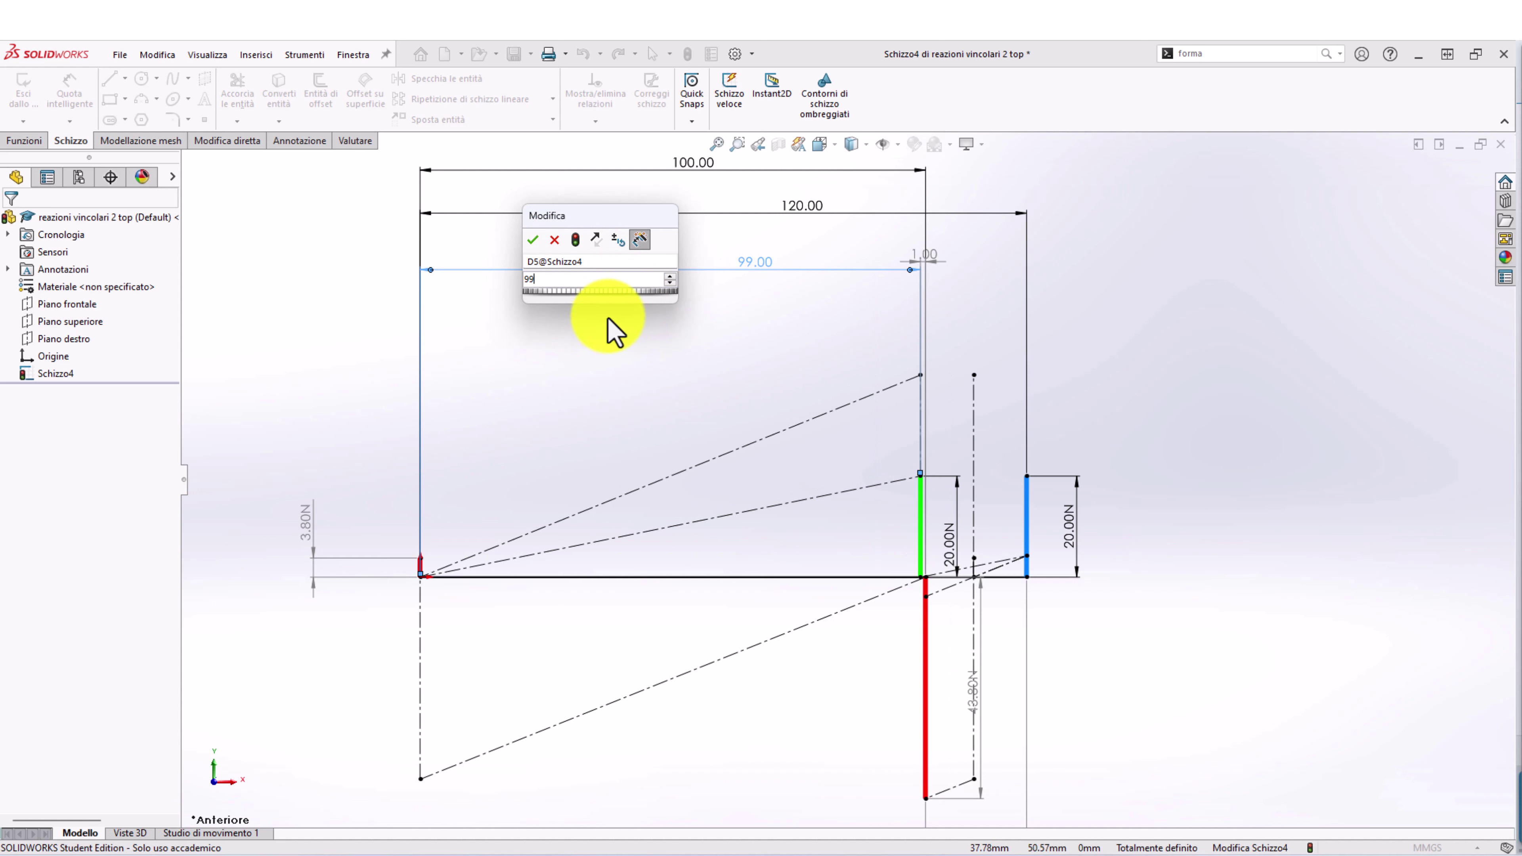
pyautogui.press('BackSpace')
pyautogui.write('5')
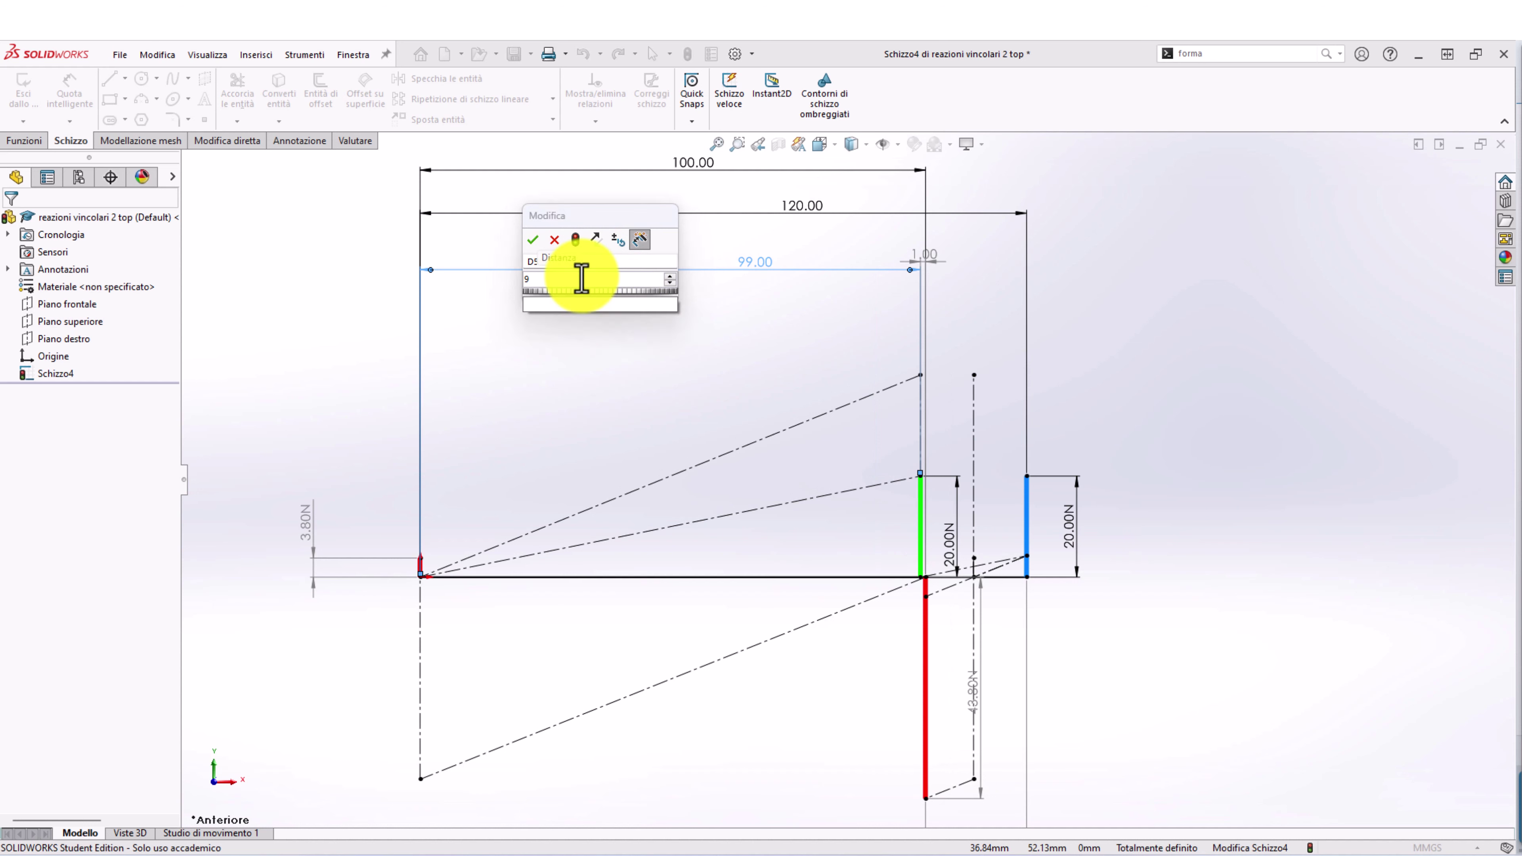
pyautogui.press('Return')
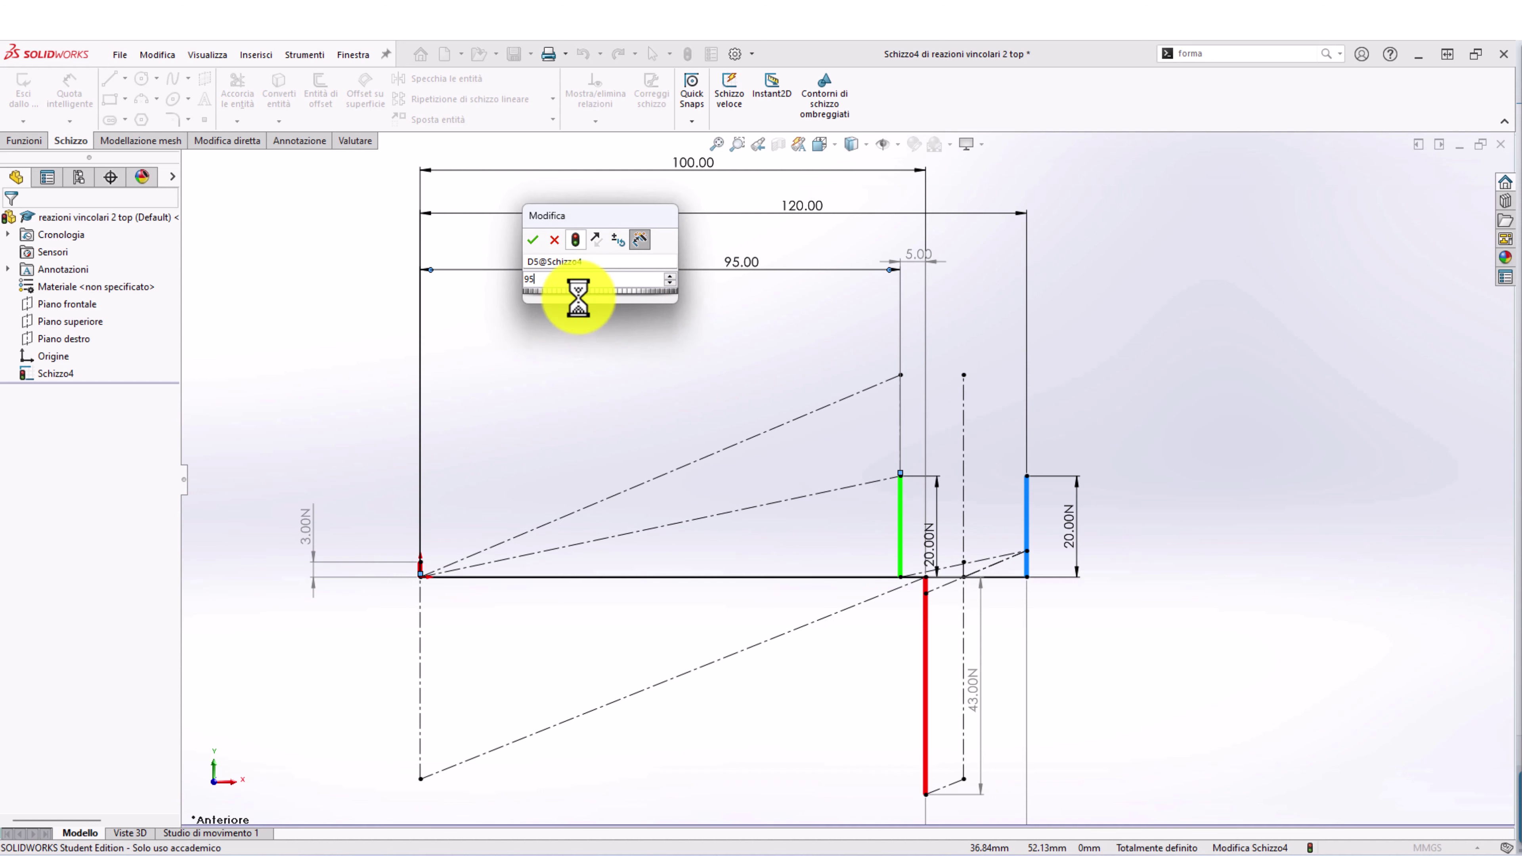
# Accept the green load at 95 mm, with reactions of 3.00N and 43.00N
pyautogui.click(532, 239)
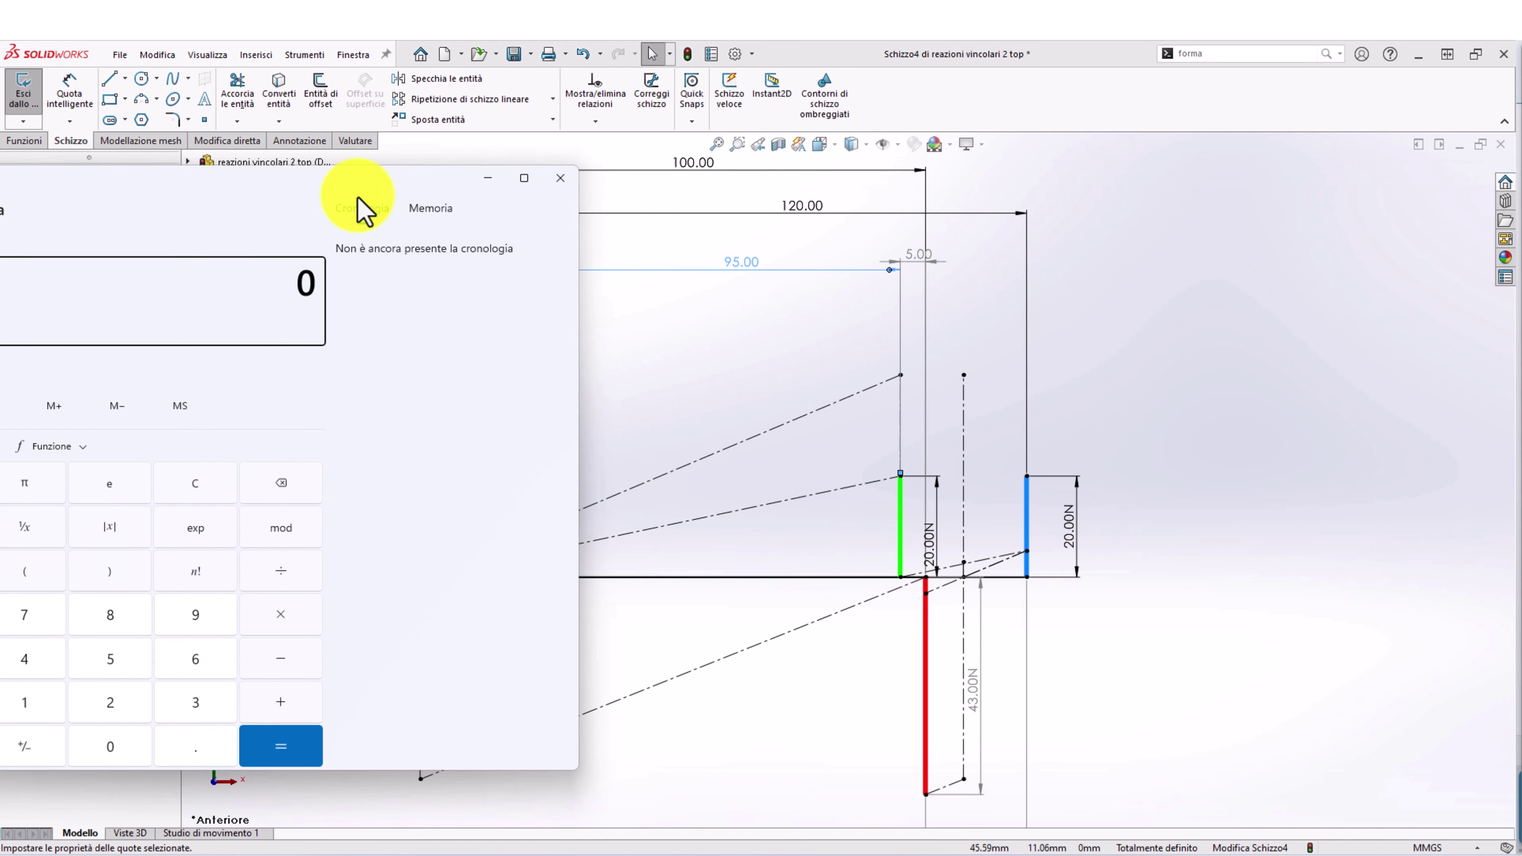
# Resize and move the calculator window to the right, clear of the sketch
pyautogui.moveTo(364, 210); pyautogui.dragTo(967, 312)
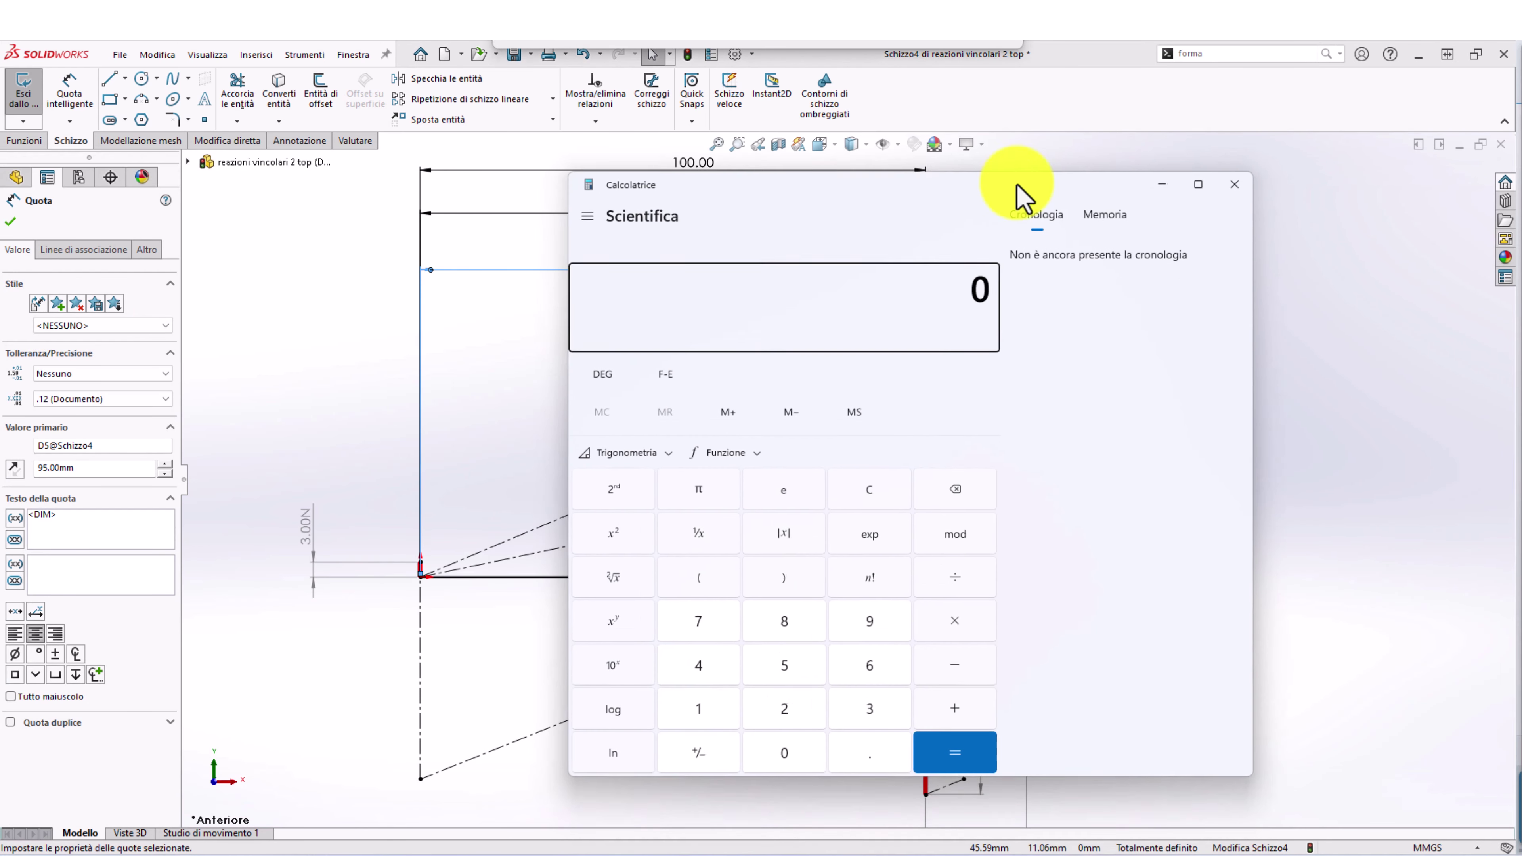
pyautogui.moveTo(1019, 194); pyautogui.dragTo(1148, 259)
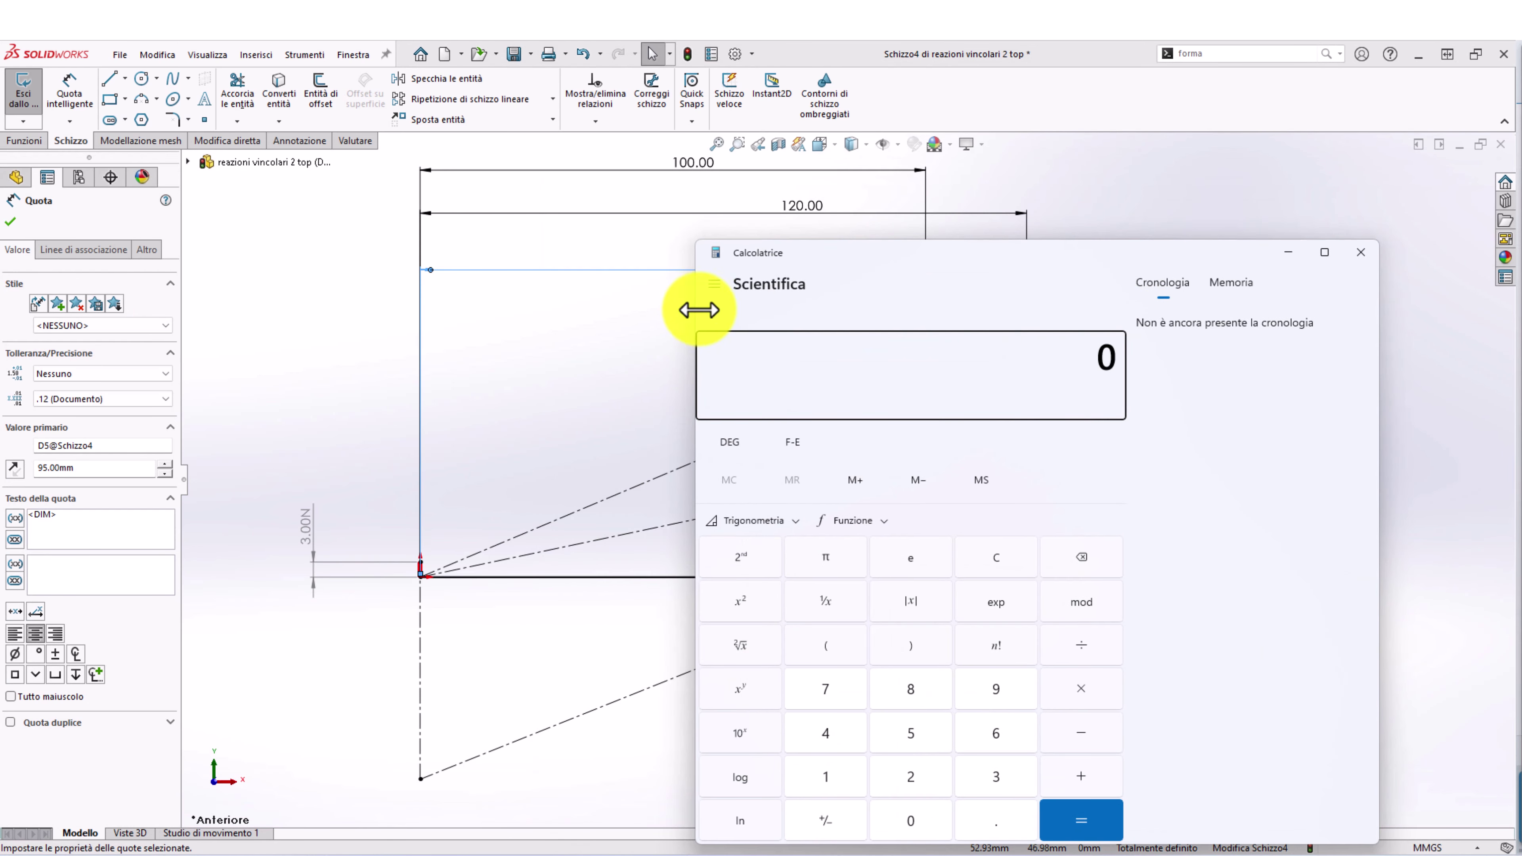
pyautogui.moveTo(695, 313); pyautogui.dragTo(997, 321)
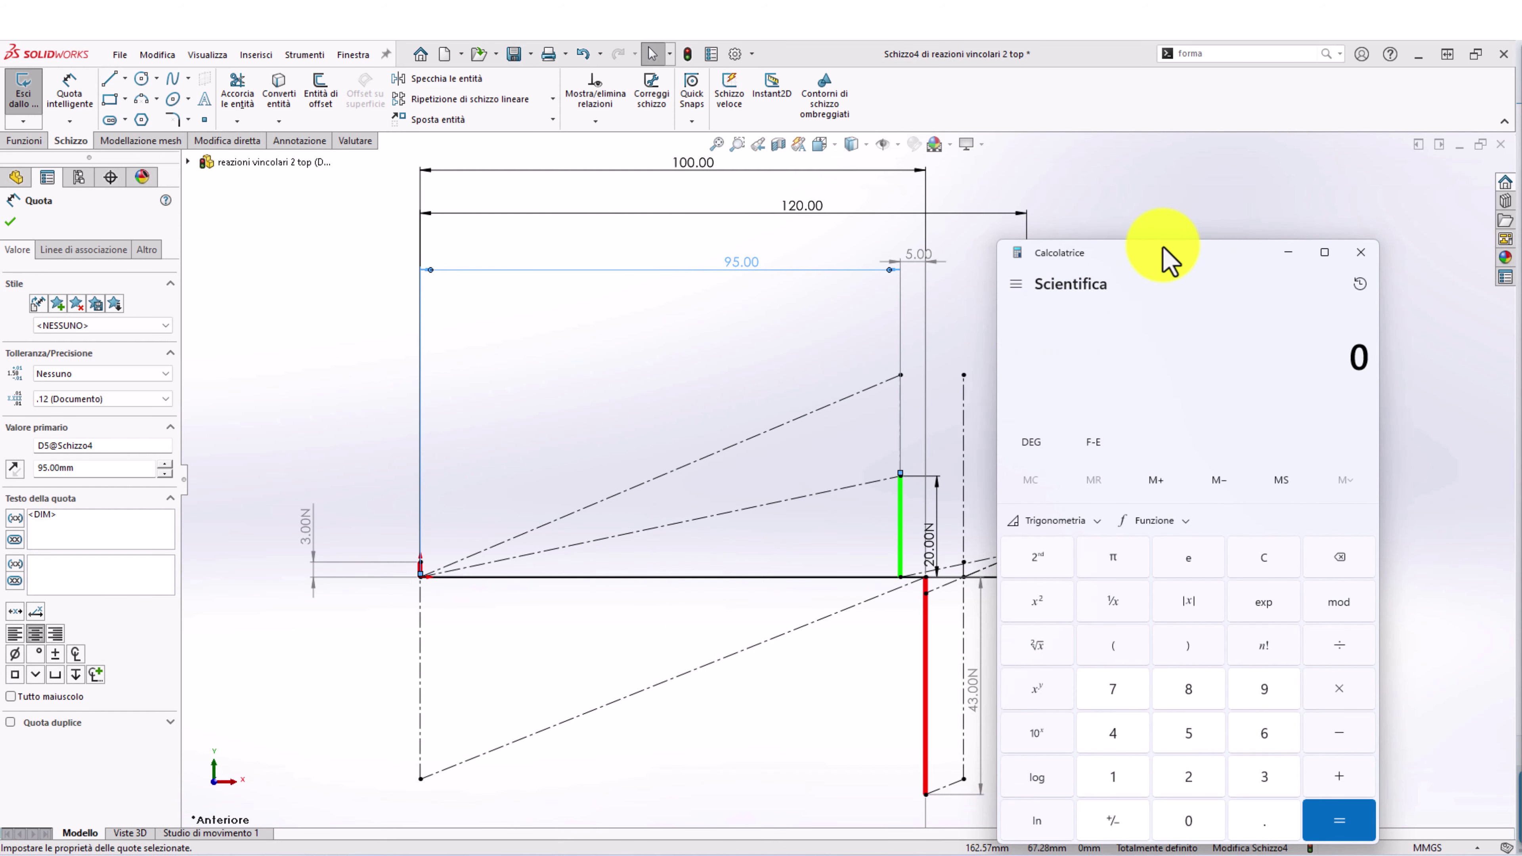
pyautogui.moveTo(1165, 254)
pyautogui.mouseDown()
pyautogui.moveTo(1298, 223)
pyautogui.moveTo(1272, 200)
pyautogui.mouseUp()
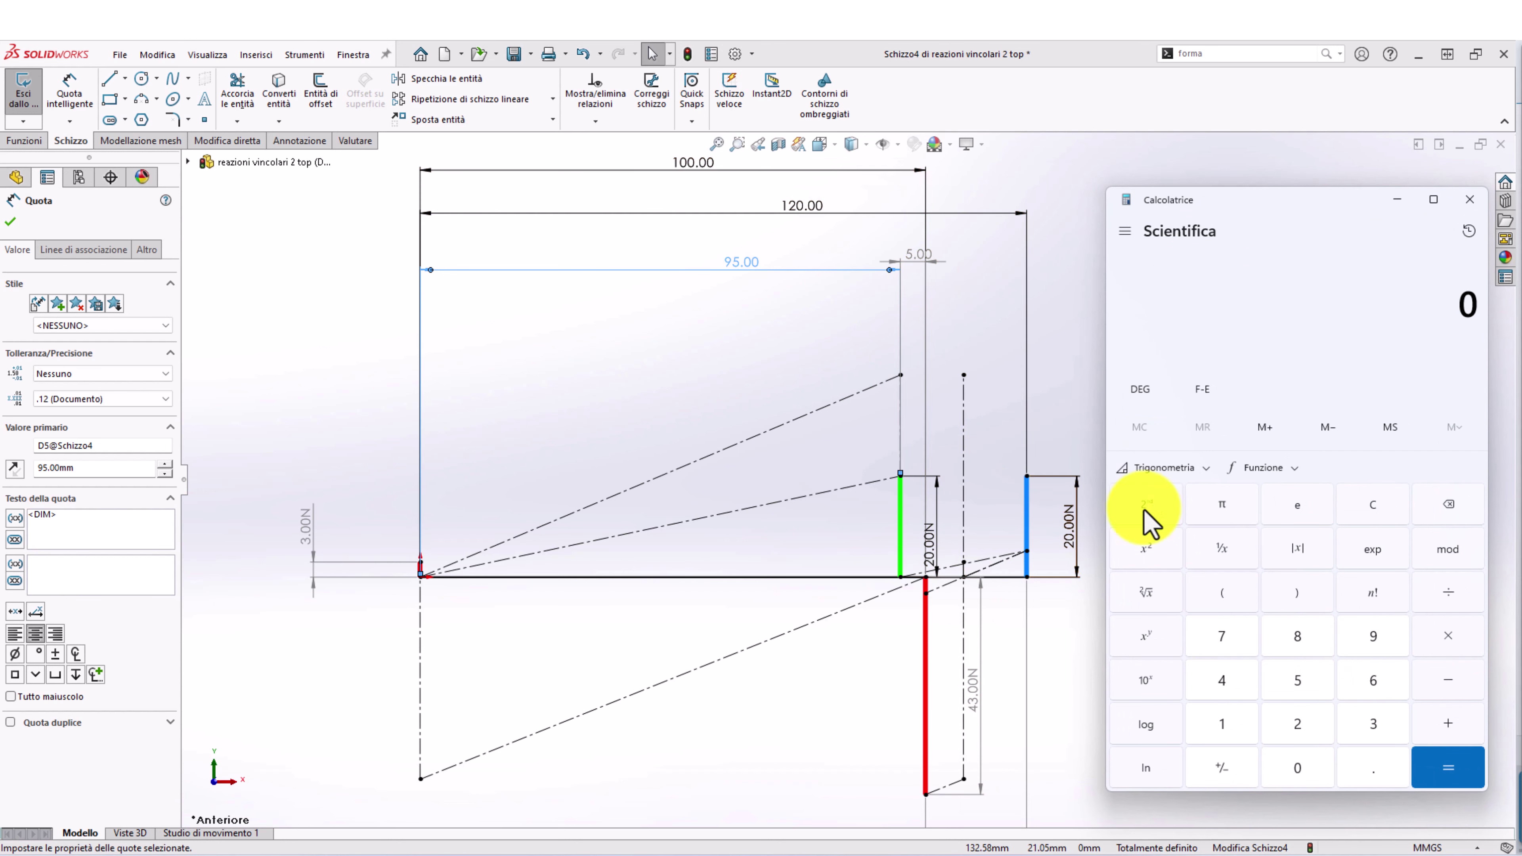
# Compute 20 × 43 = 860 on the calculator
pyautogui.click(1299, 723)
pyautogui.click(1305, 773)
pyautogui.click(1447, 636)
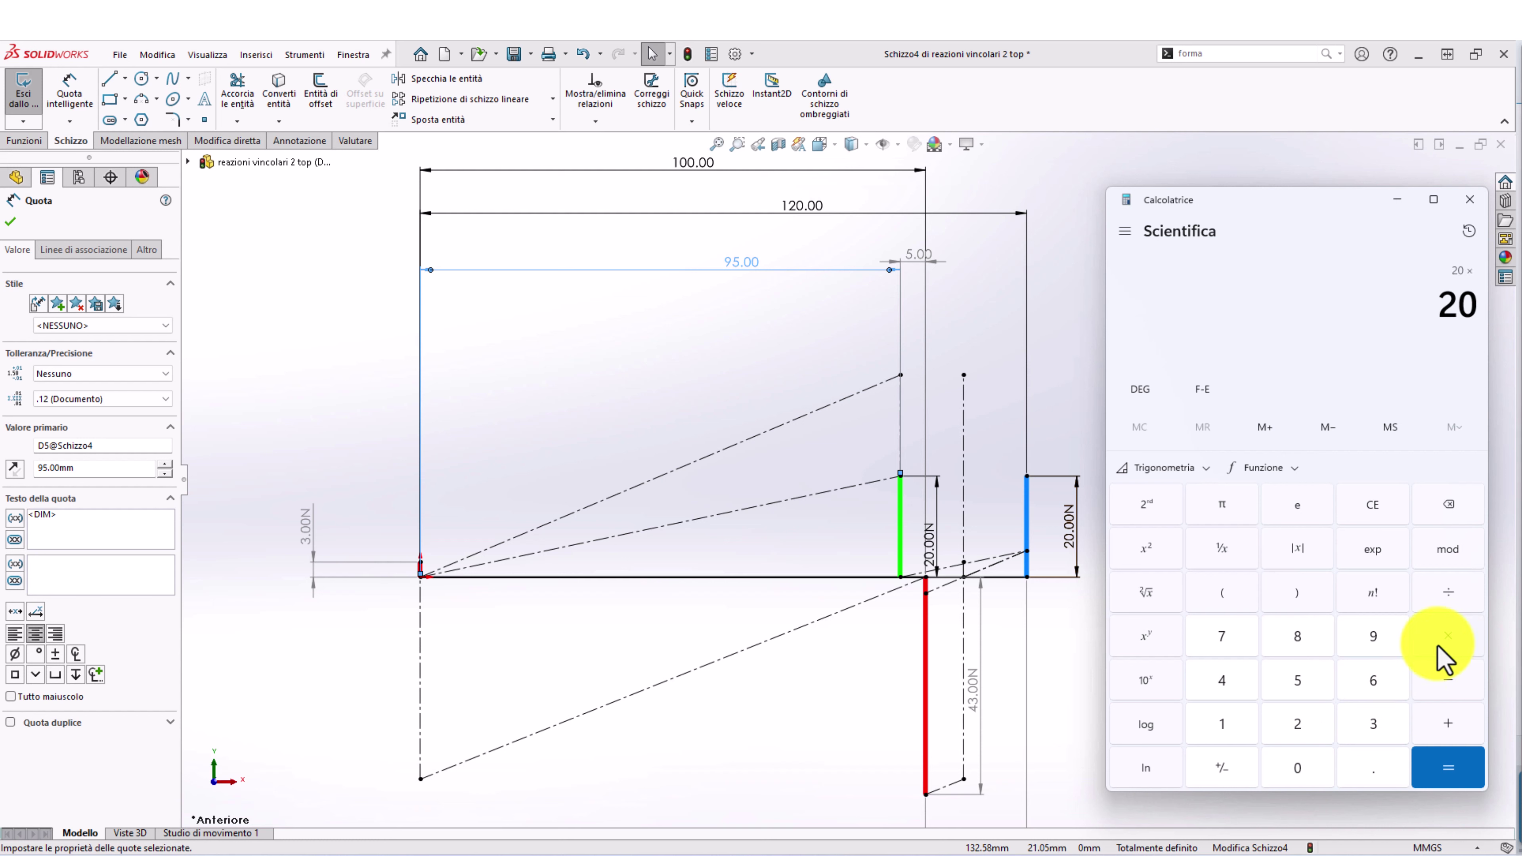
pyautogui.click(1225, 684)
pyautogui.click(1368, 724)
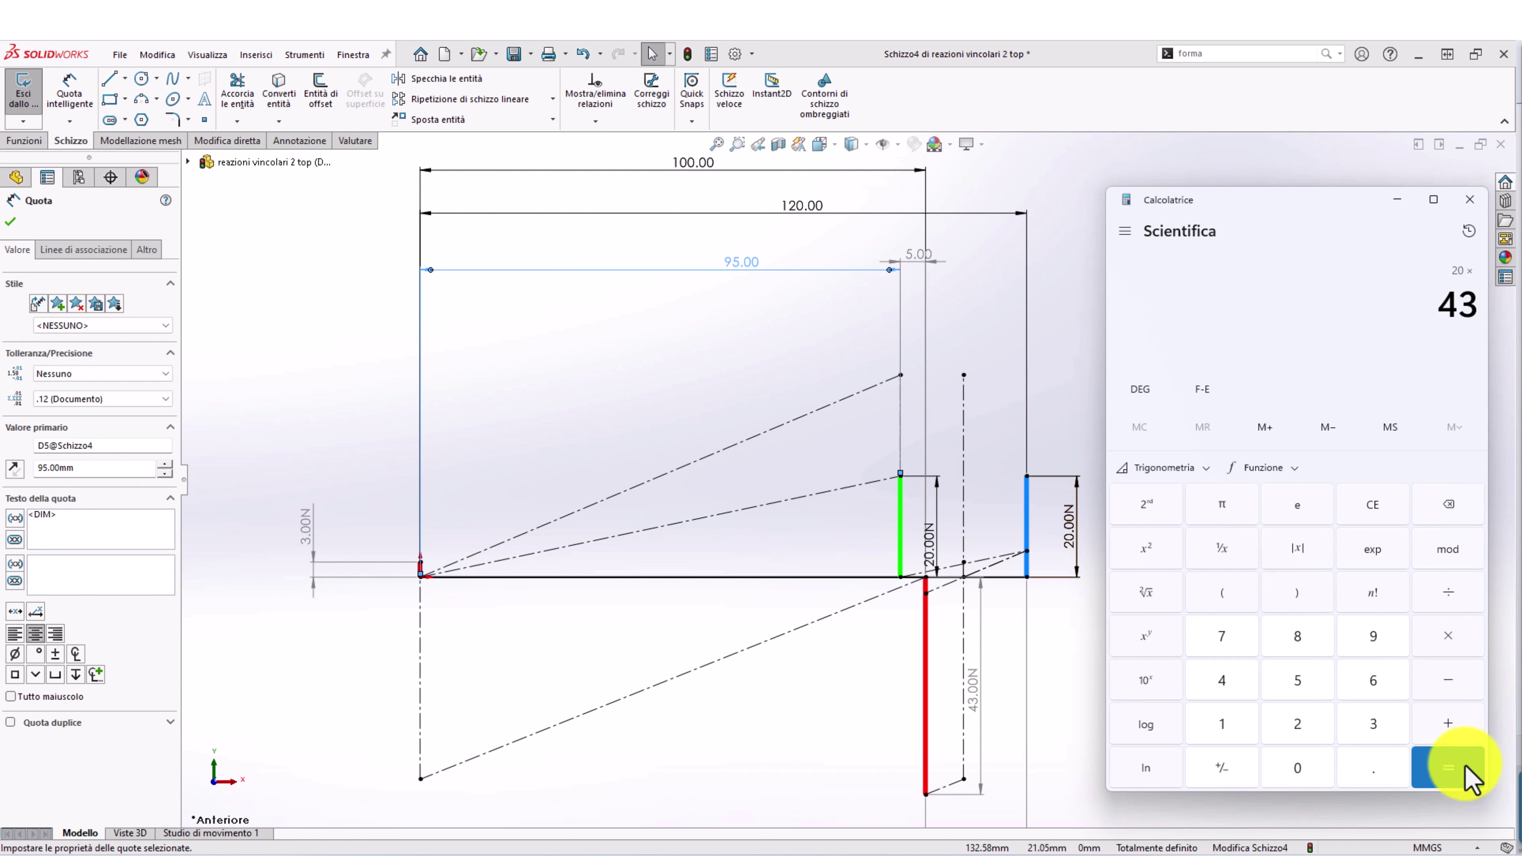
pyautogui.click(1456, 772)
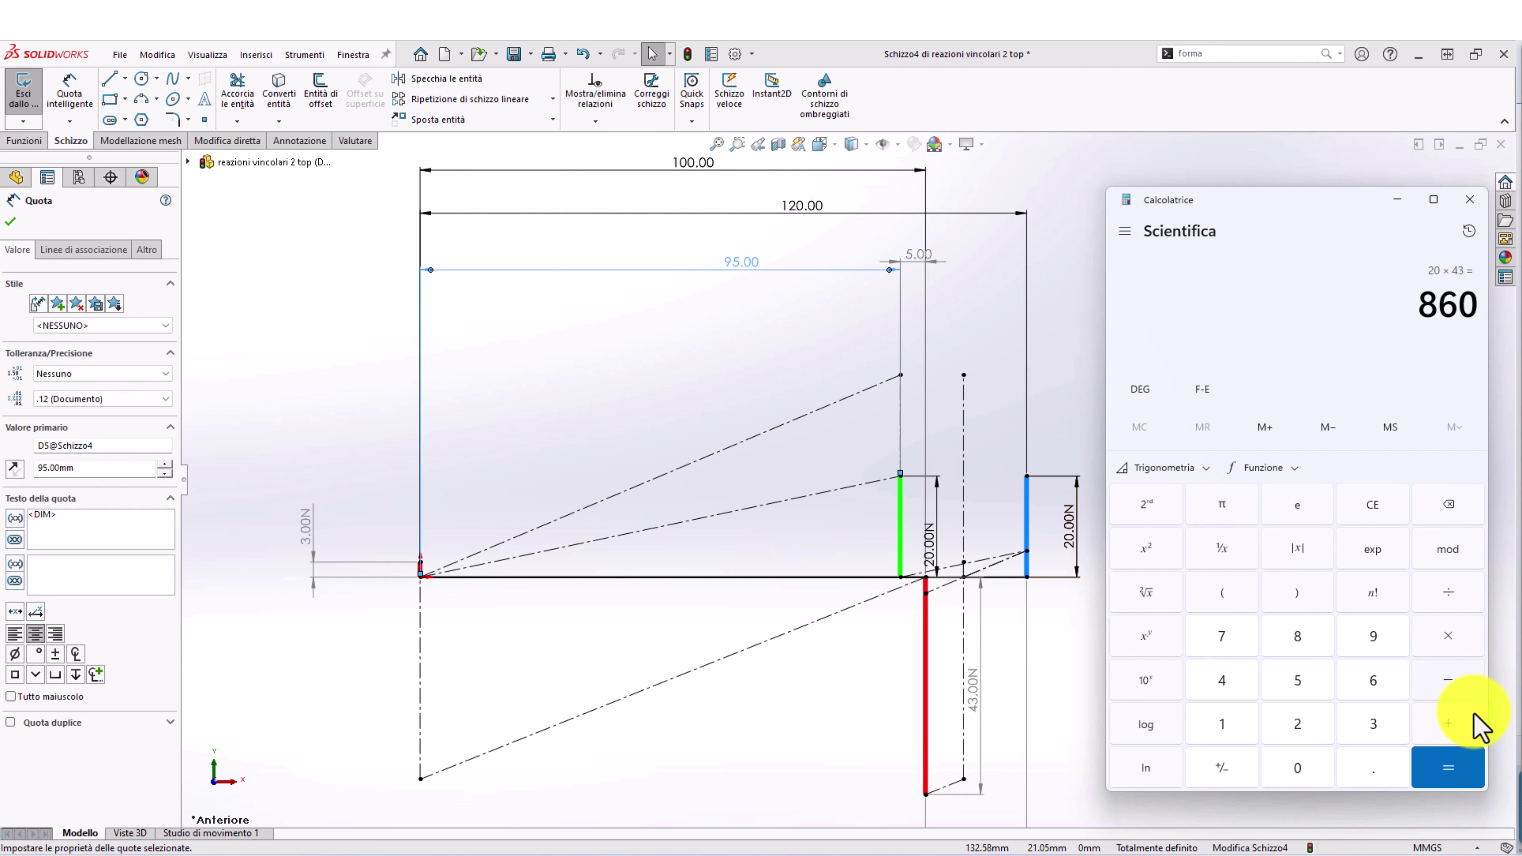
# Clear the display and compute 25 × 20 = 500
pyautogui.click(1370, 514)
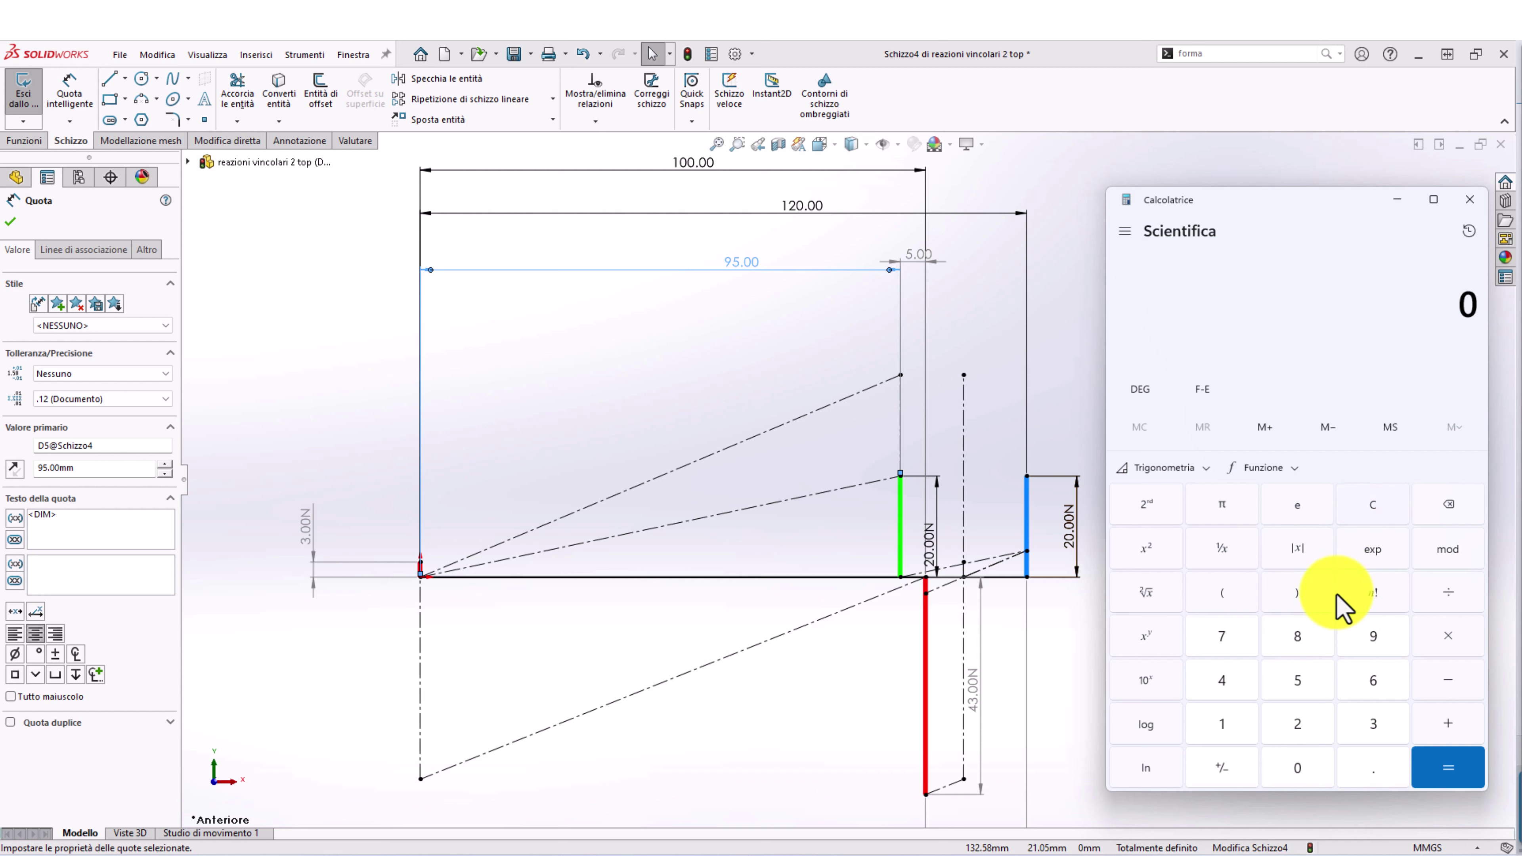
pyautogui.click(1299, 723)
pyautogui.click(1300, 683)
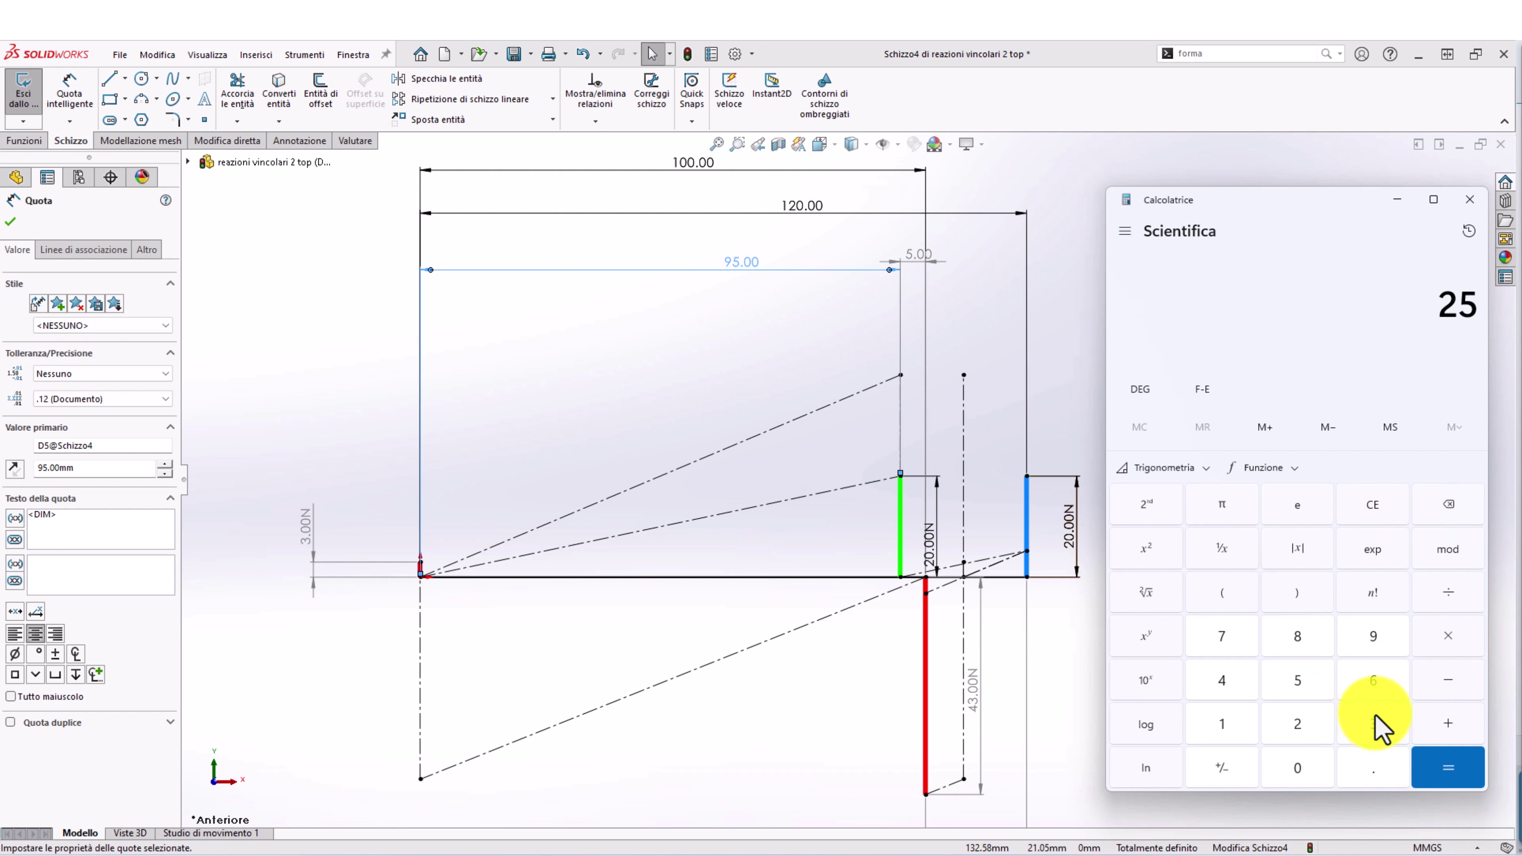
pyautogui.click(1444, 638)
pyautogui.click(1305, 722)
pyautogui.click(1300, 767)
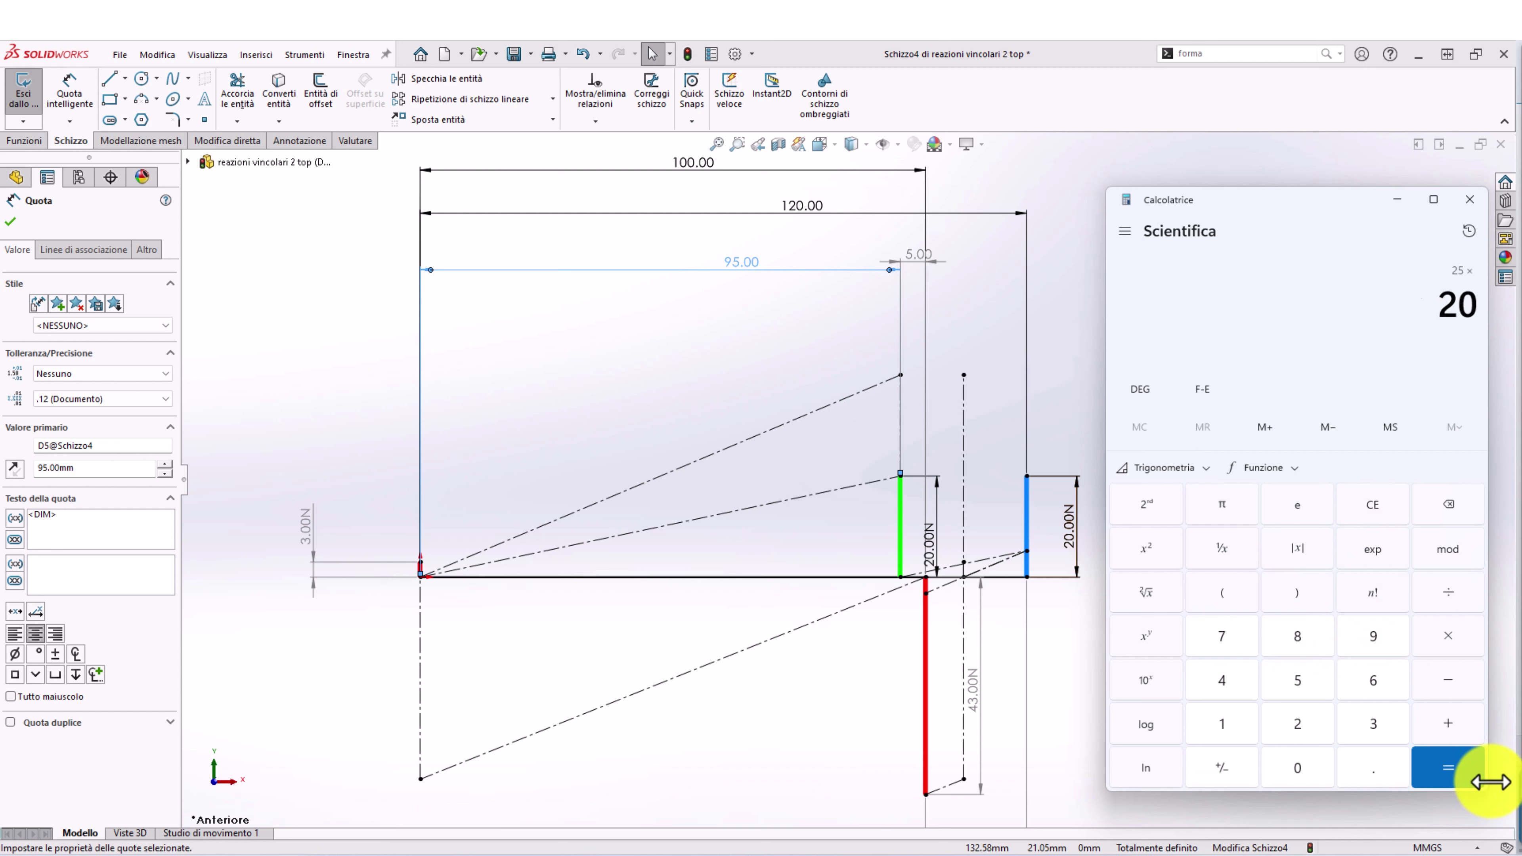
pyautogui.click(1450, 768)
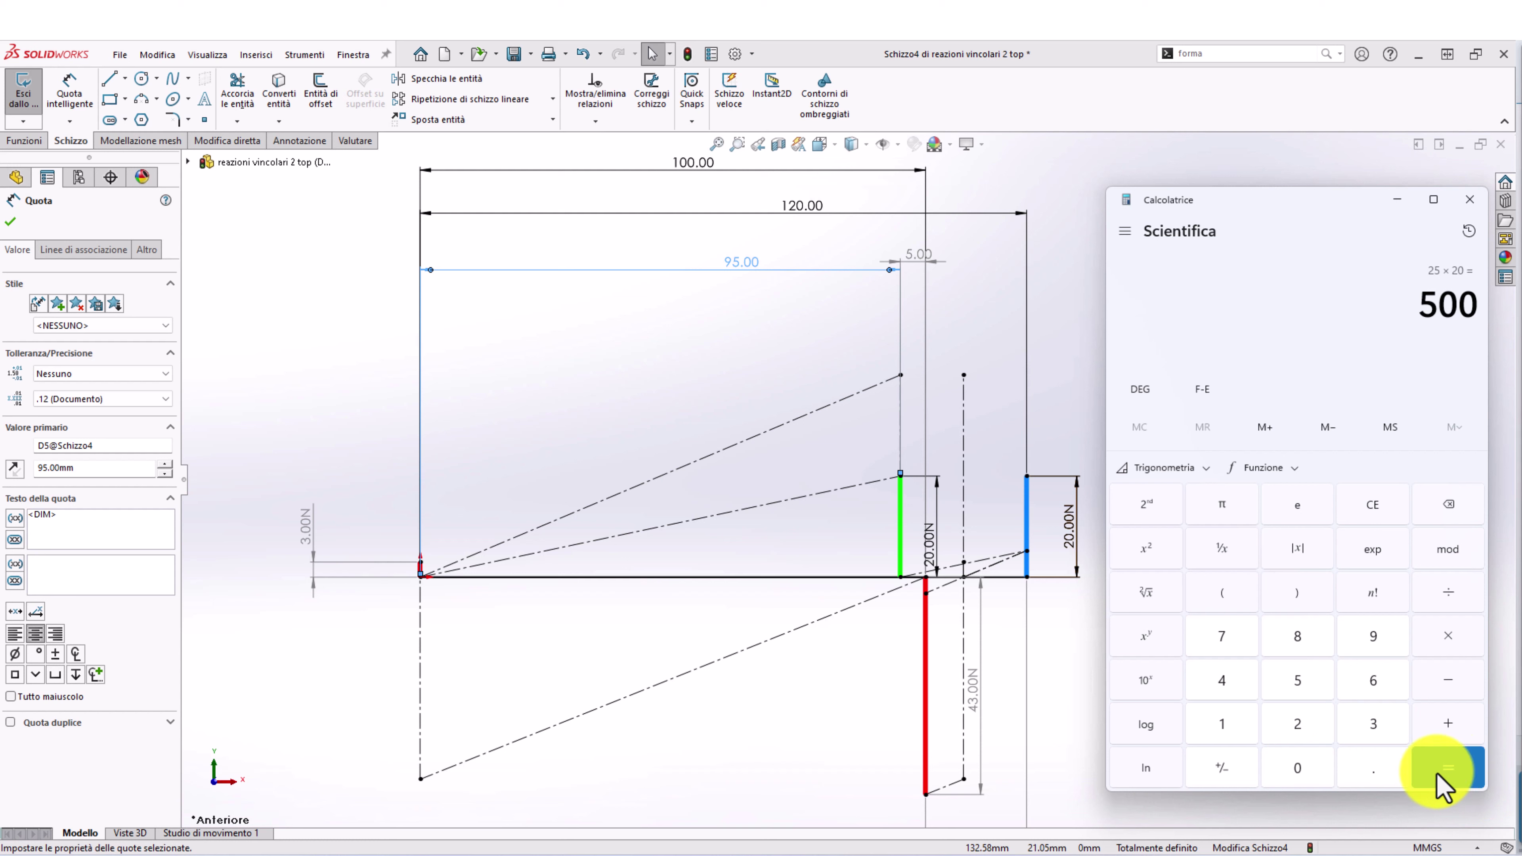
# Clear and compute 3 × 120 = 360, then close the calculator
pyautogui.click(1373, 506)
pyautogui.click(1369, 726)
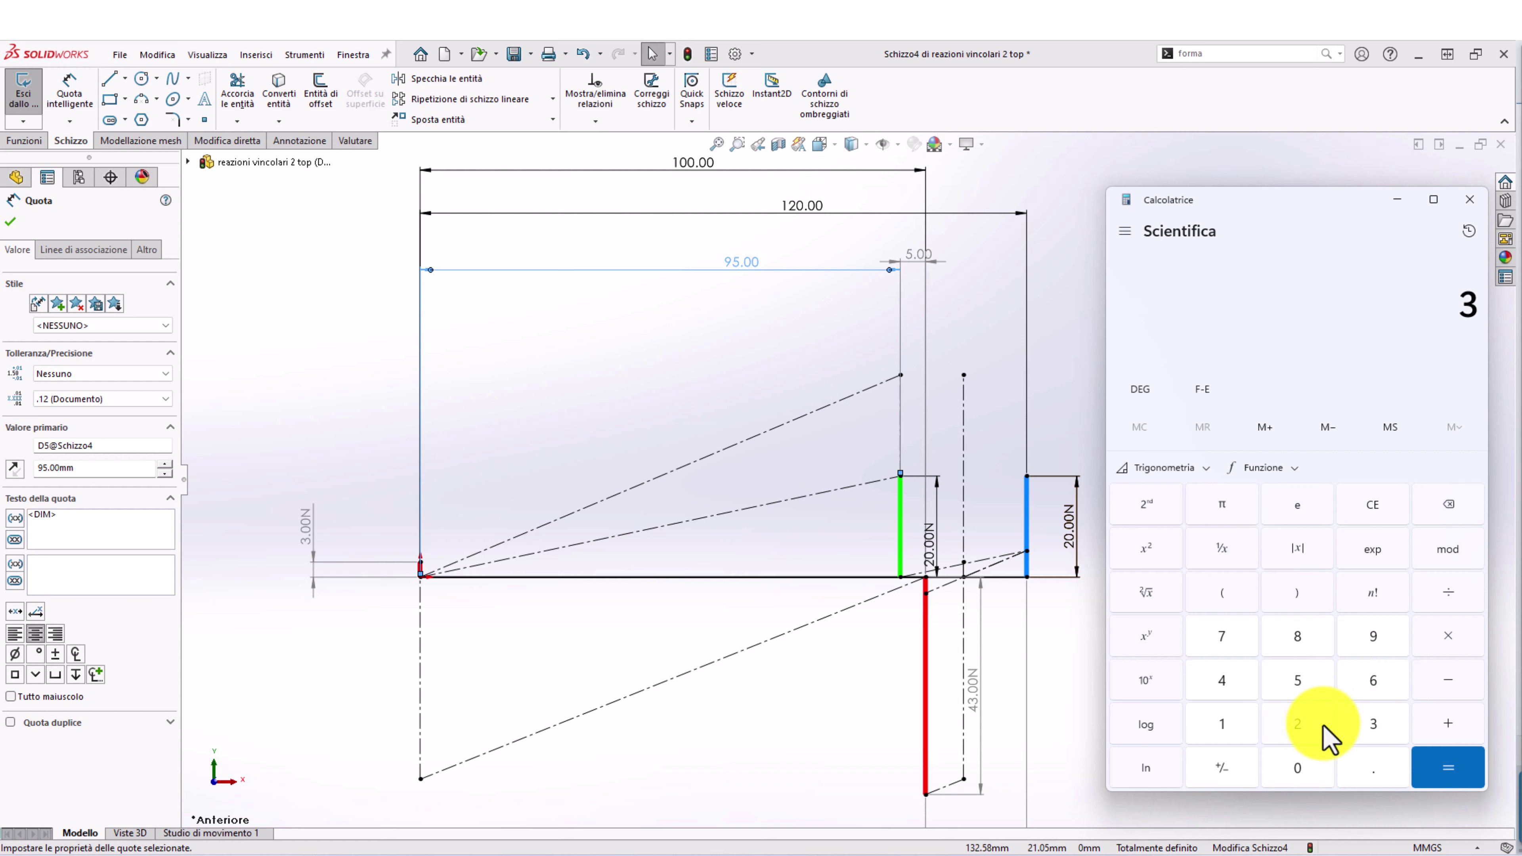
pyautogui.click(1434, 635)
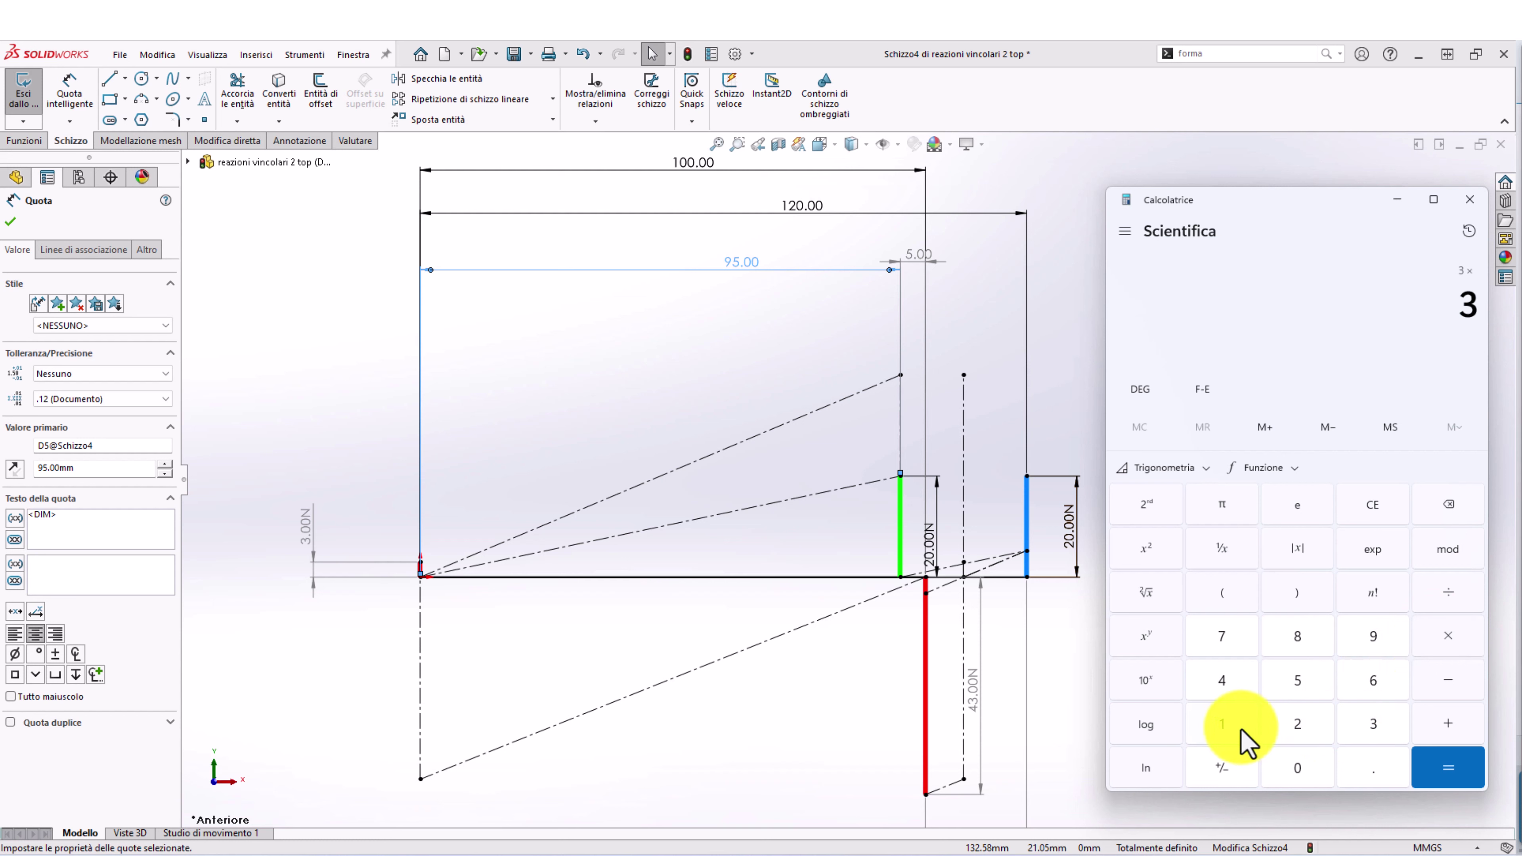
pyautogui.click(1221, 723)
pyautogui.click(1297, 723)
pyautogui.click(1297, 767)
pyautogui.click(1443, 768)
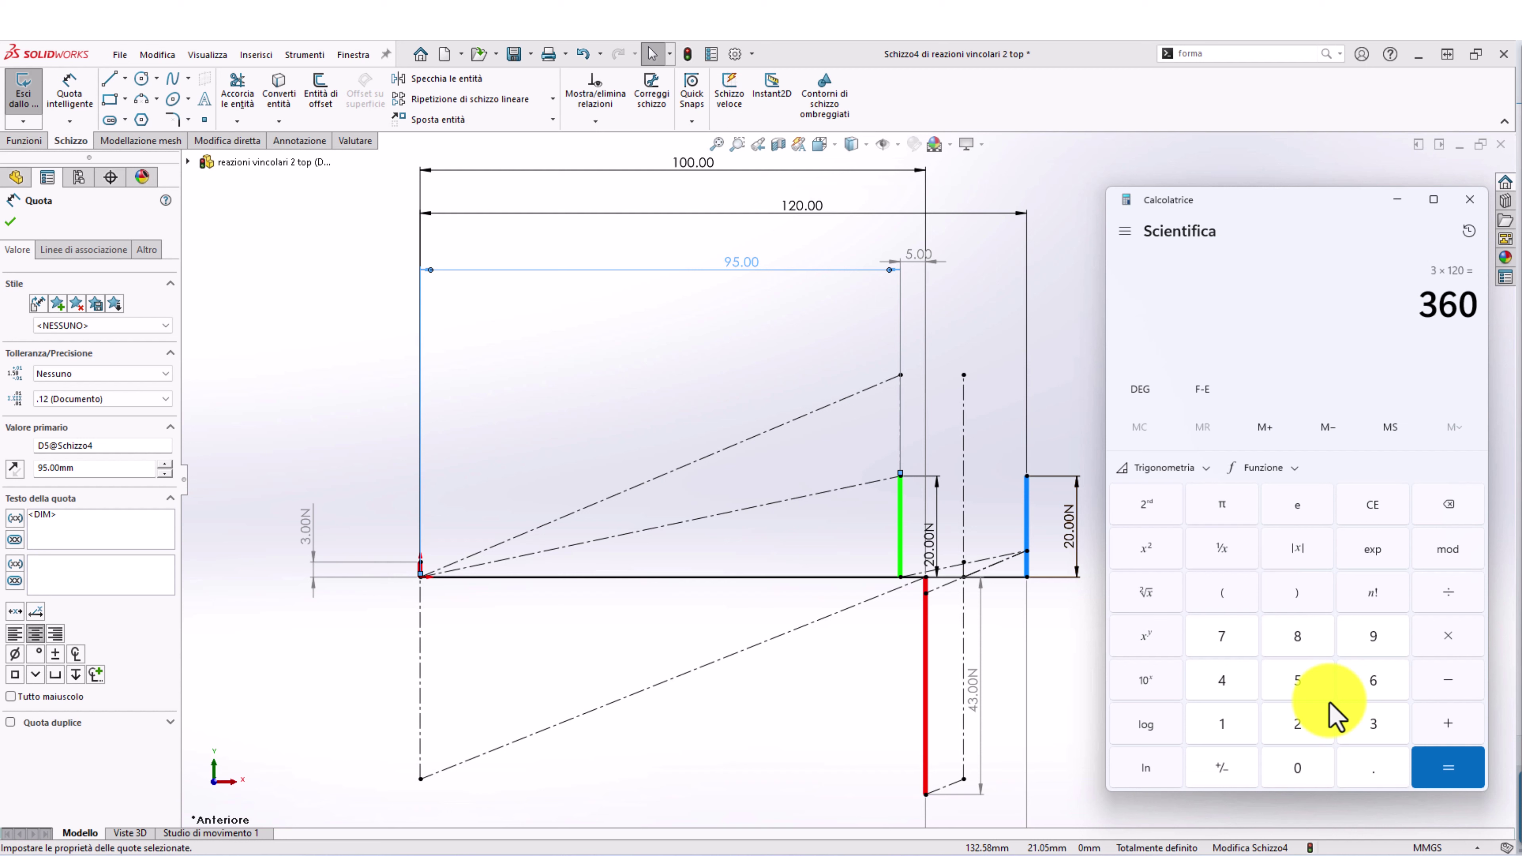
pyautogui.click(1462, 203)
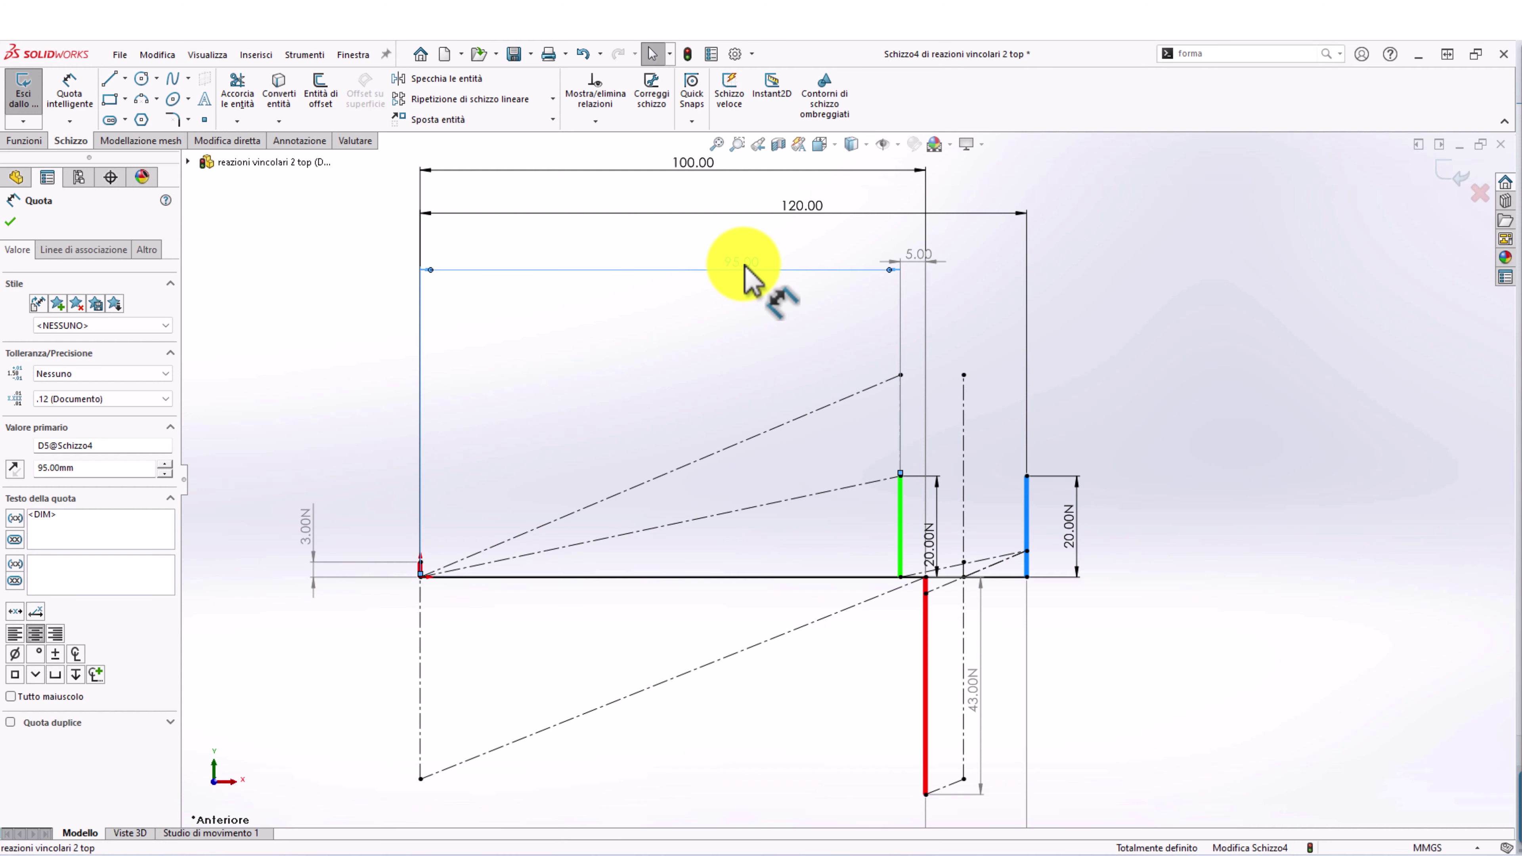
# Set the green load's 95.00 position to 15 mm, reversed to left of the support
pyautogui.doubleClick(745, 265)
pyautogui.scroll(-1, 816, 291)
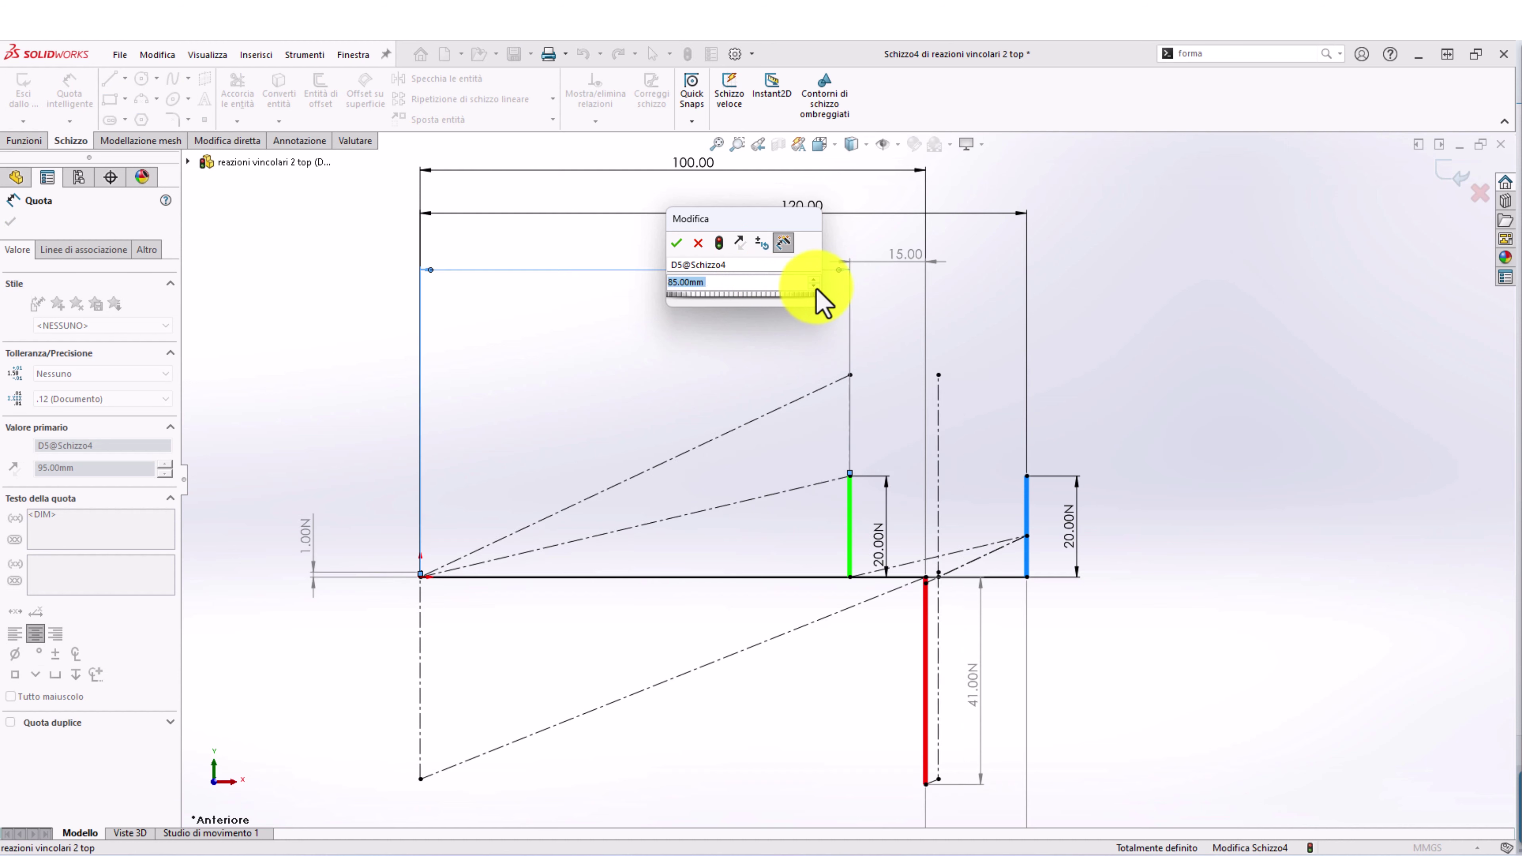
pyautogui.scroll(-2, 816, 291)
pyautogui.scroll(-1, 816, 291)
pyautogui.scroll(-1, 816, 291)
pyautogui.scroll(-1, 820, 302)
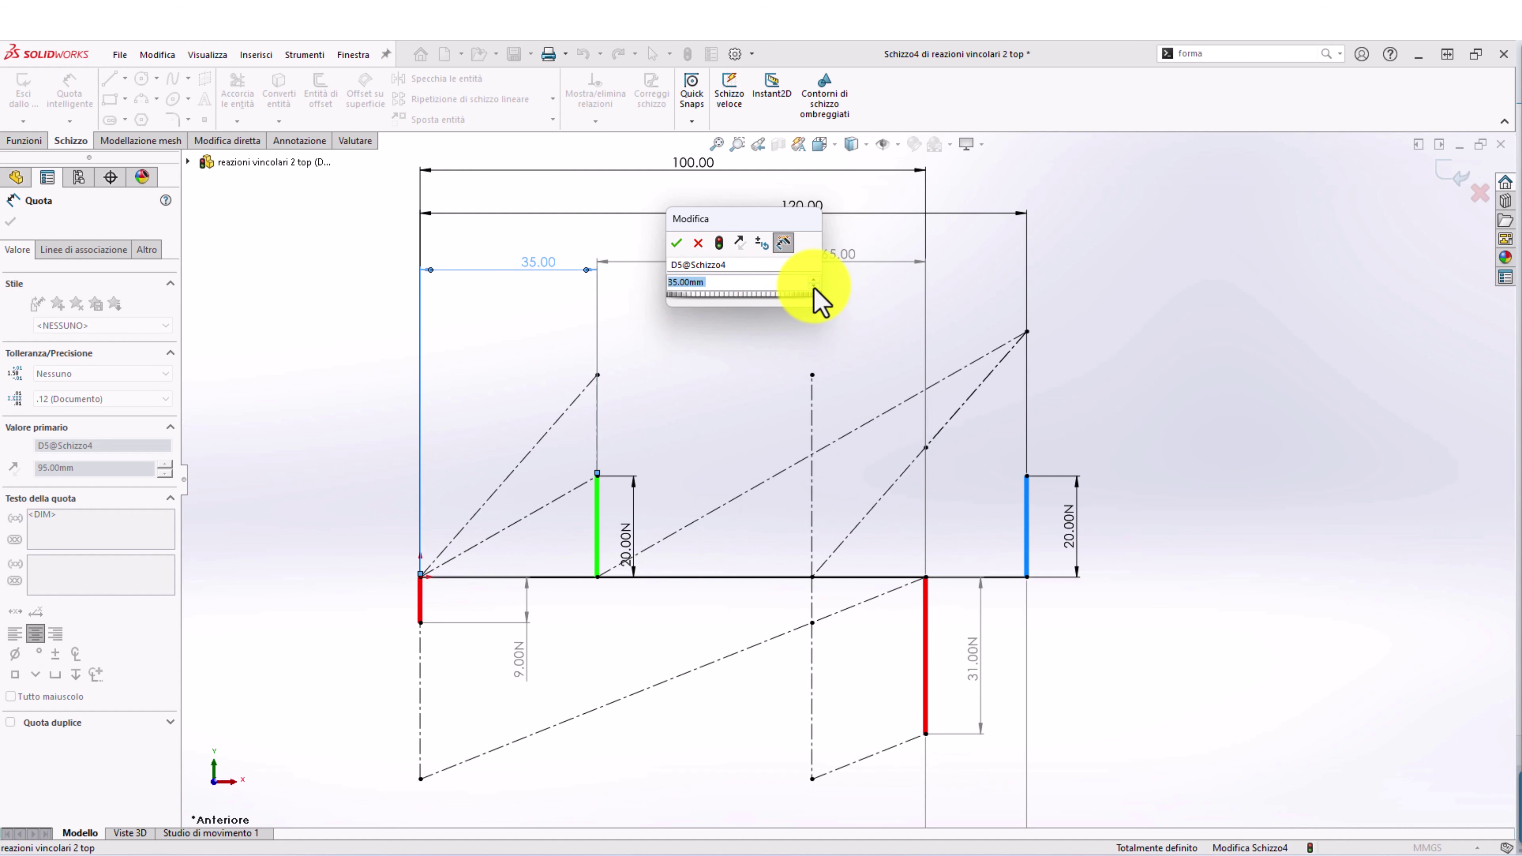
pyautogui.scroll(-1, 818, 302)
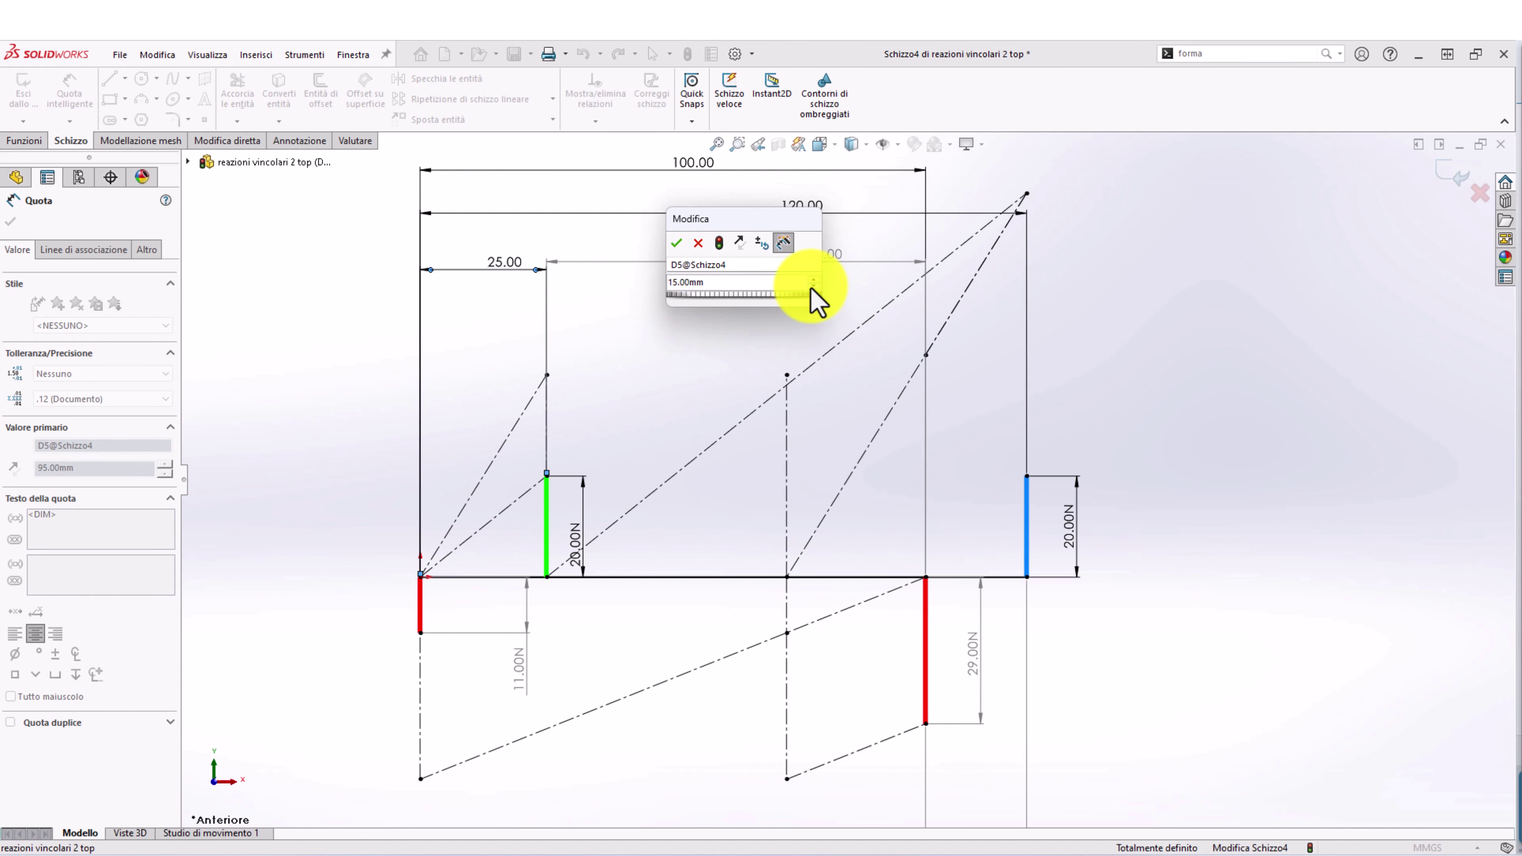
pyautogui.scroll(-1, 816, 298)
pyautogui.click(738, 244)
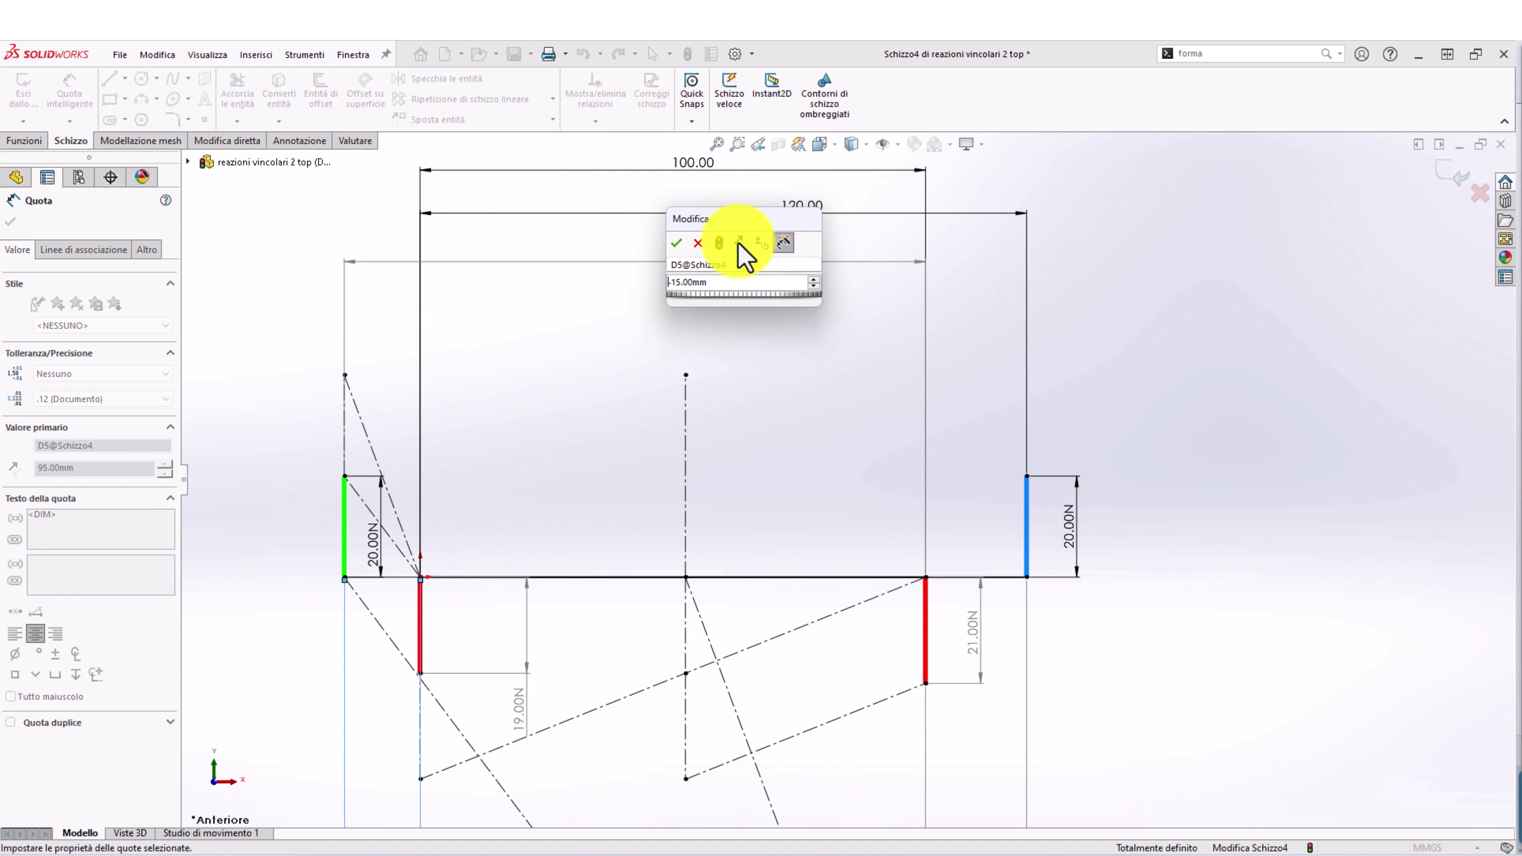
pyautogui.click(676, 243)
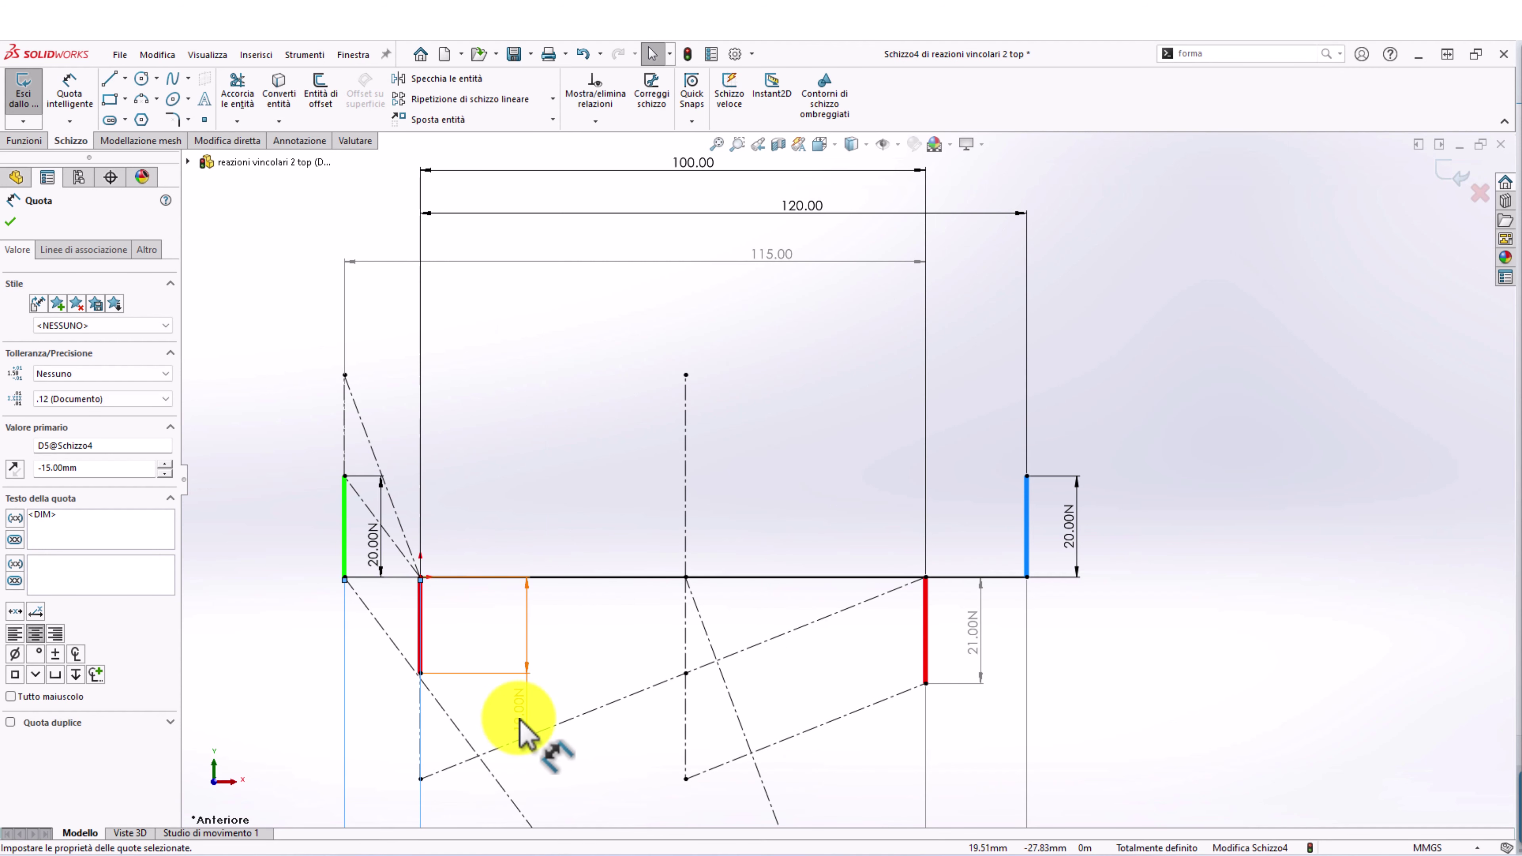
# Drag the 19.00N reaction label and 115.00 dimension out of the way
pyautogui.moveTo(512, 722); pyautogui.dragTo(496, 622)
pyautogui.moveTo(773, 263); pyautogui.dragTo(537, 314)
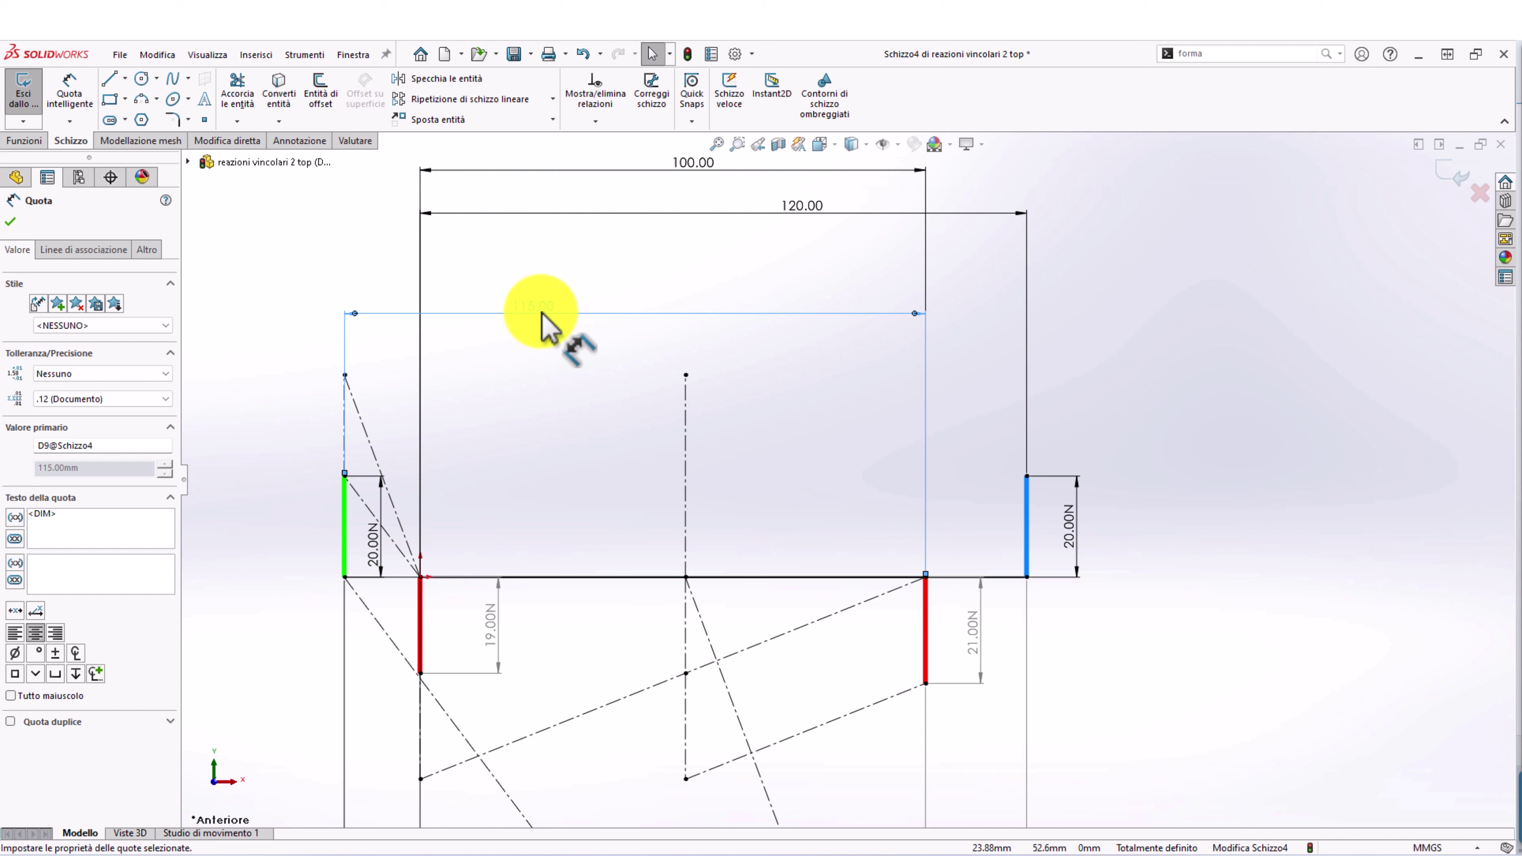
pyautogui.moveTo(541, 312); pyautogui.dragTo(554, 330)
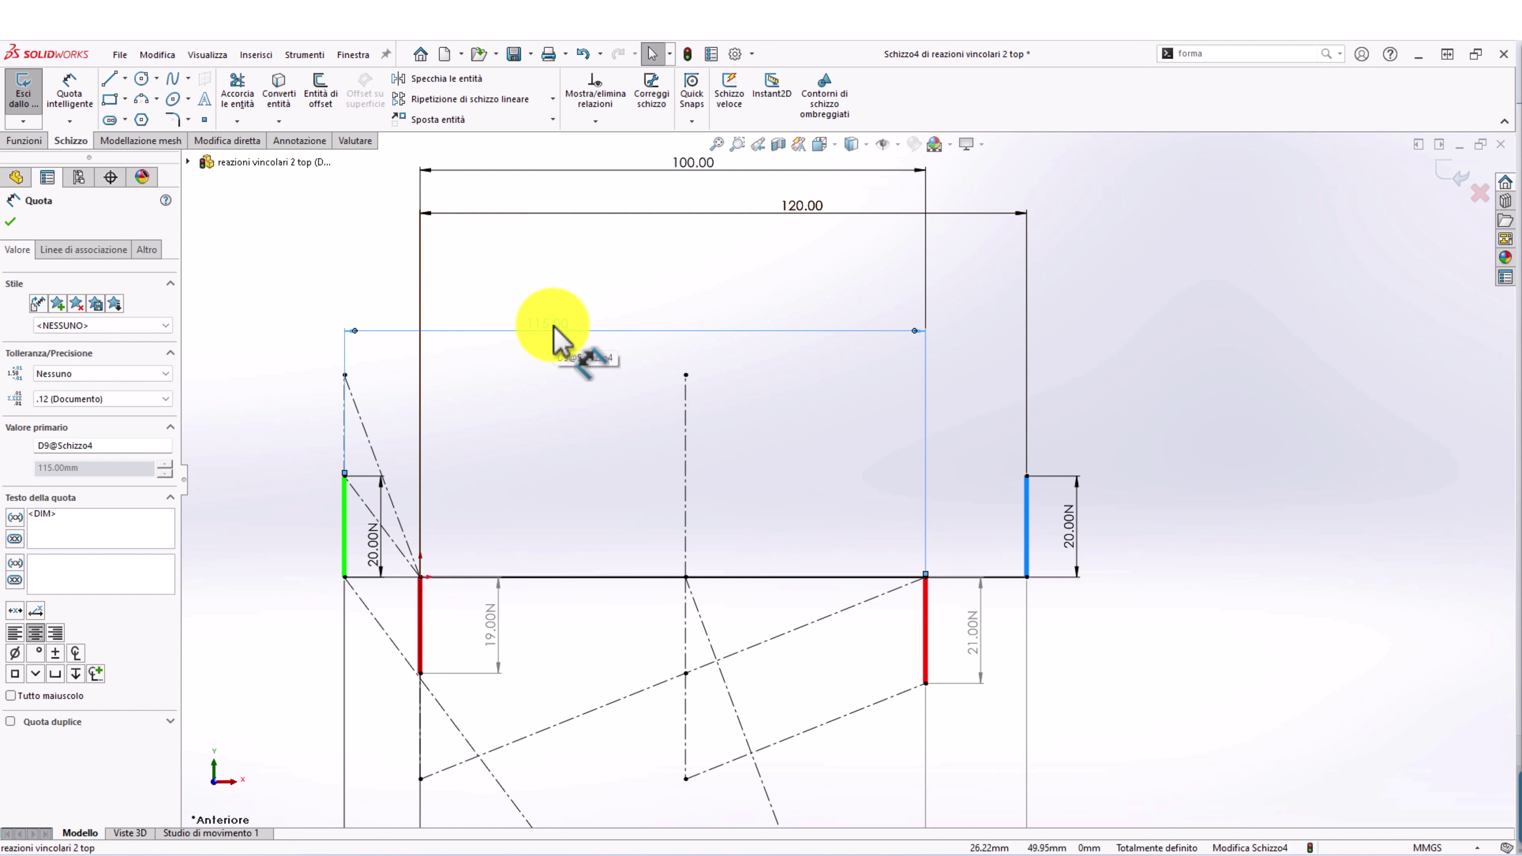
# Dismiss the over-dimensioning warning and dimension the load 20 mm from the left support
pyautogui.click(554, 326)
pyautogui.click(839, 454)
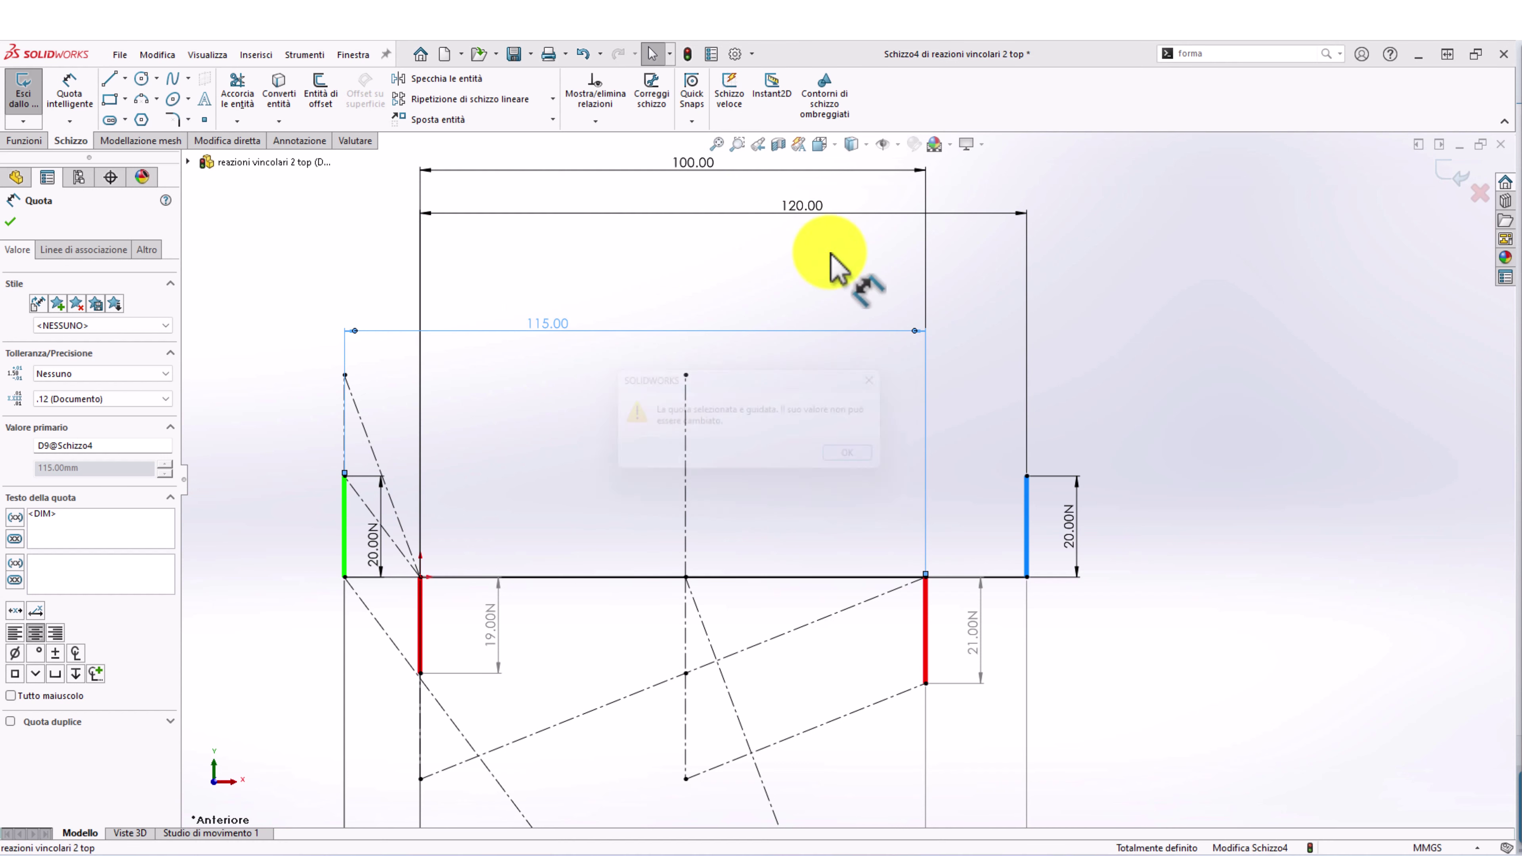
pyautogui.click(803, 209)
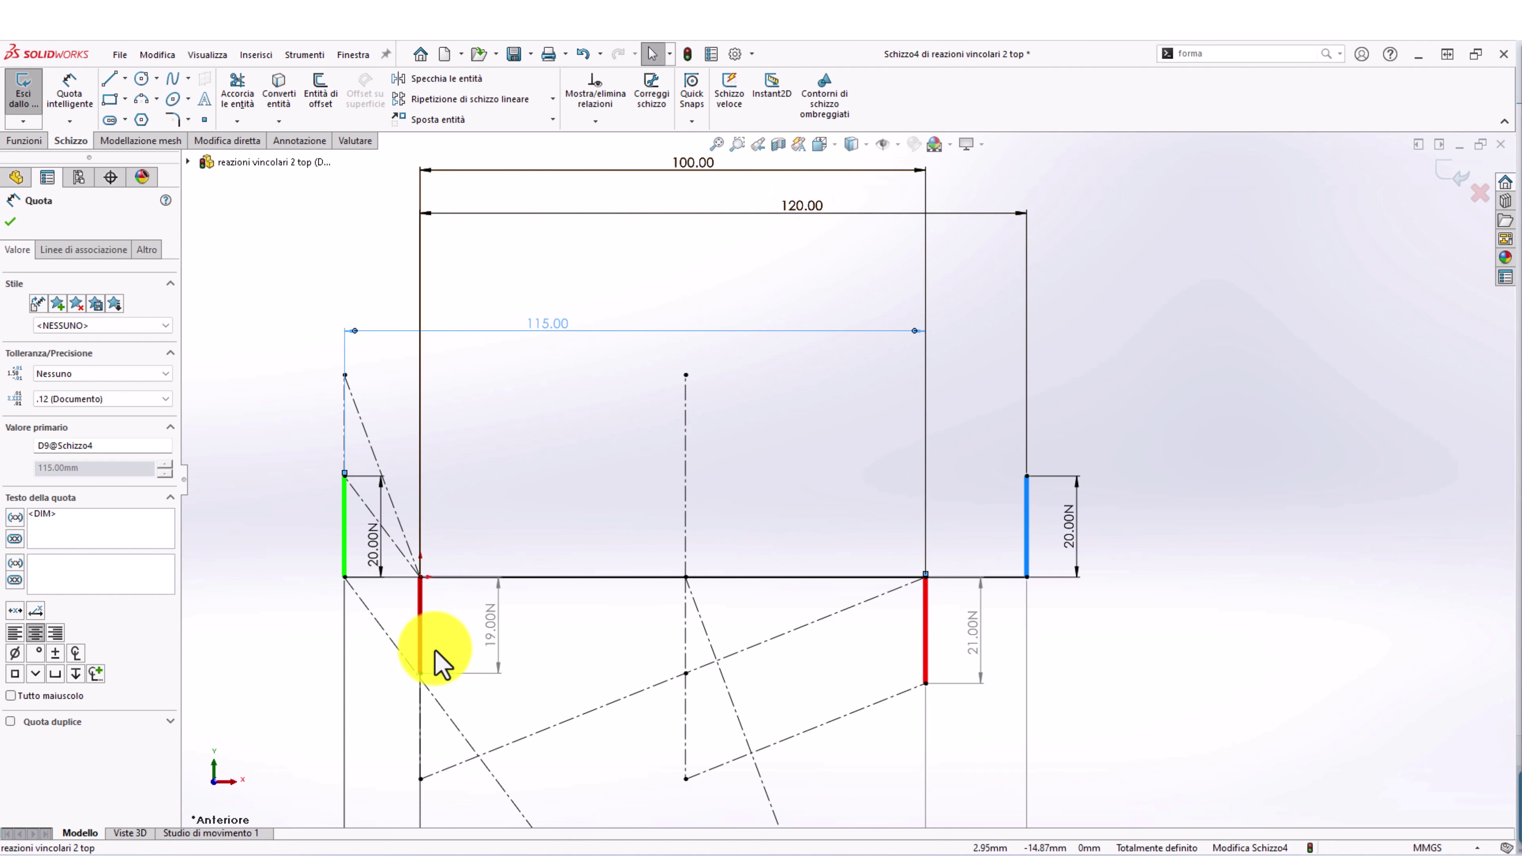
pyautogui.scroll(2, 489, 548)
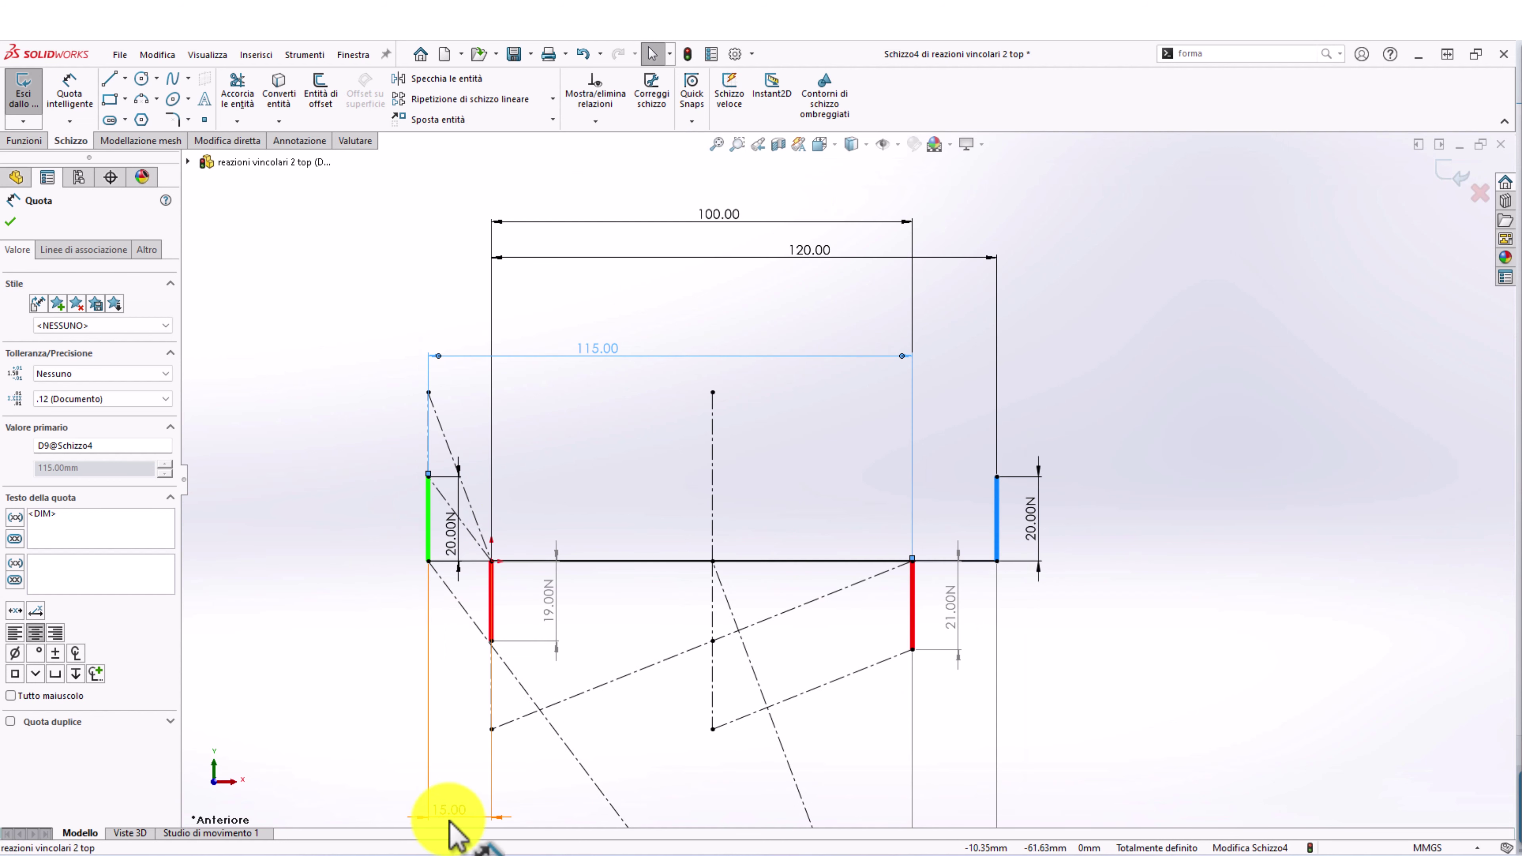
pyautogui.click(537, 400)
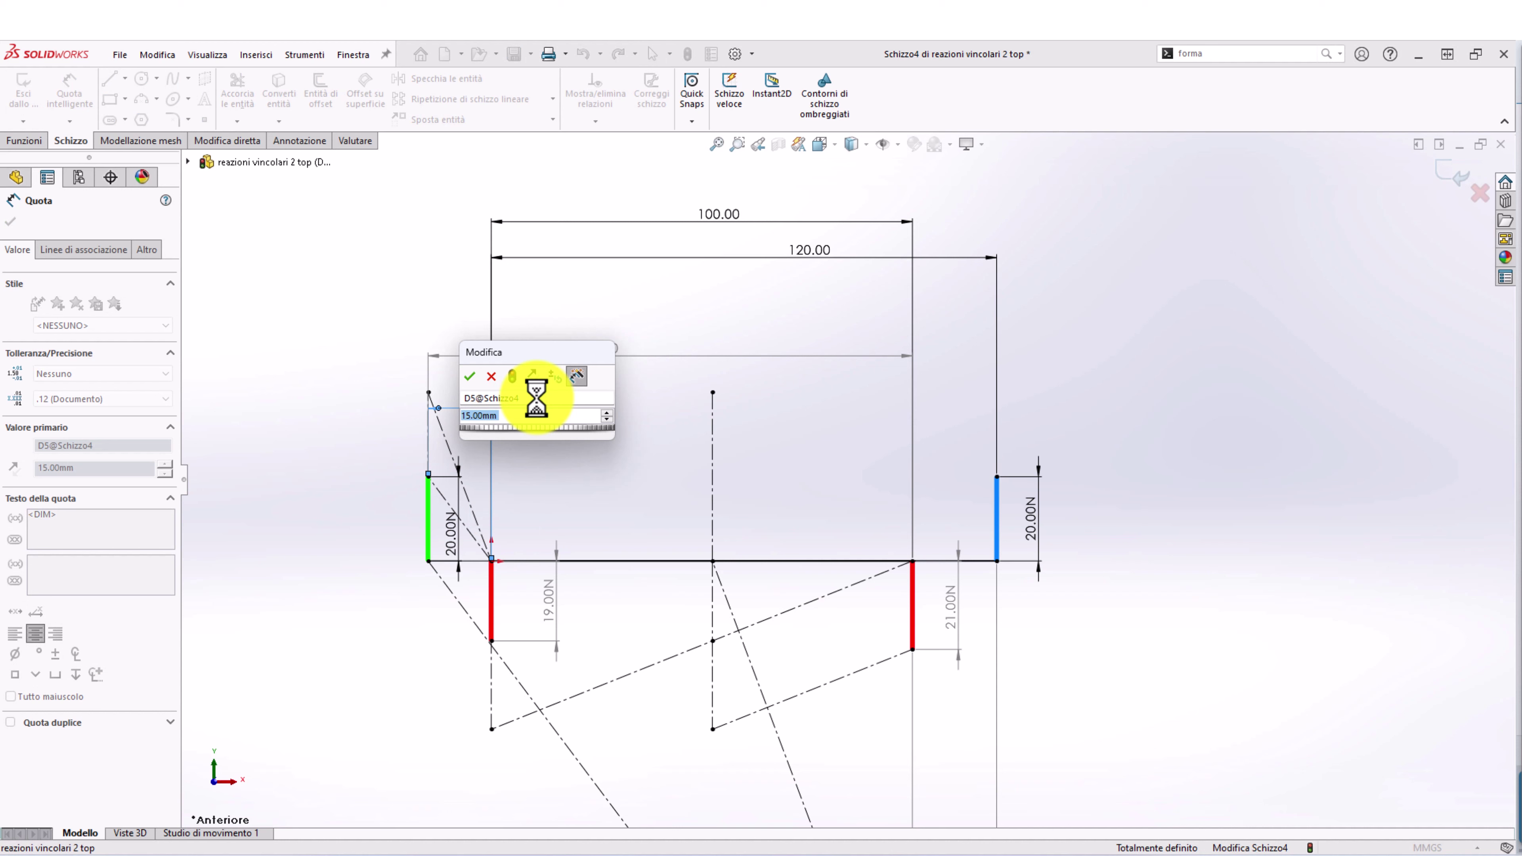
pyautogui.write('20')
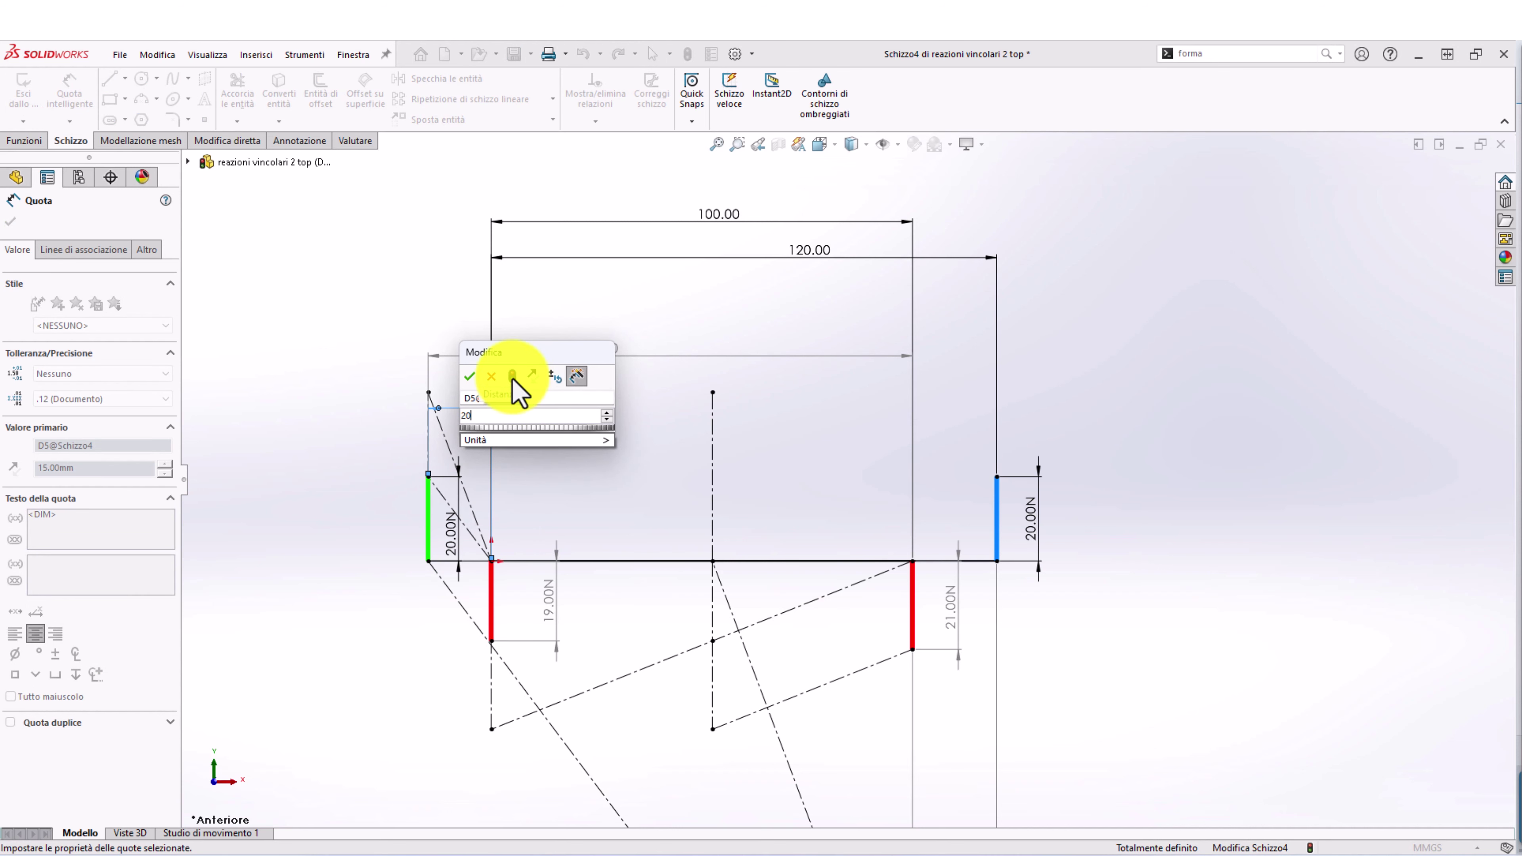
pyautogui.click(470, 376)
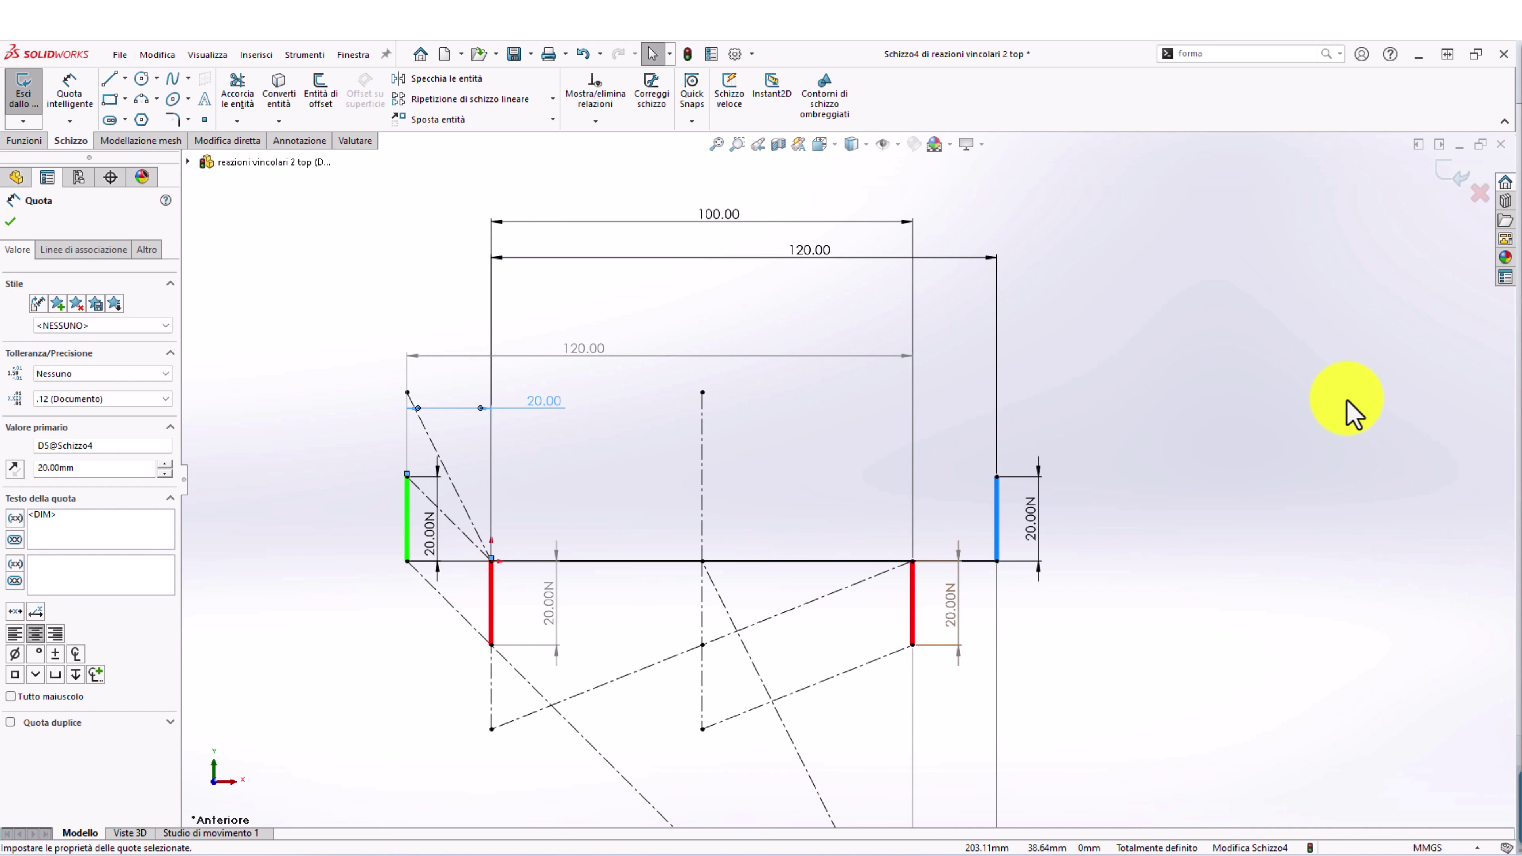
# Zoom to fit so the whole beam sketch, including lower construction lines, shows
pyautogui.press('f')
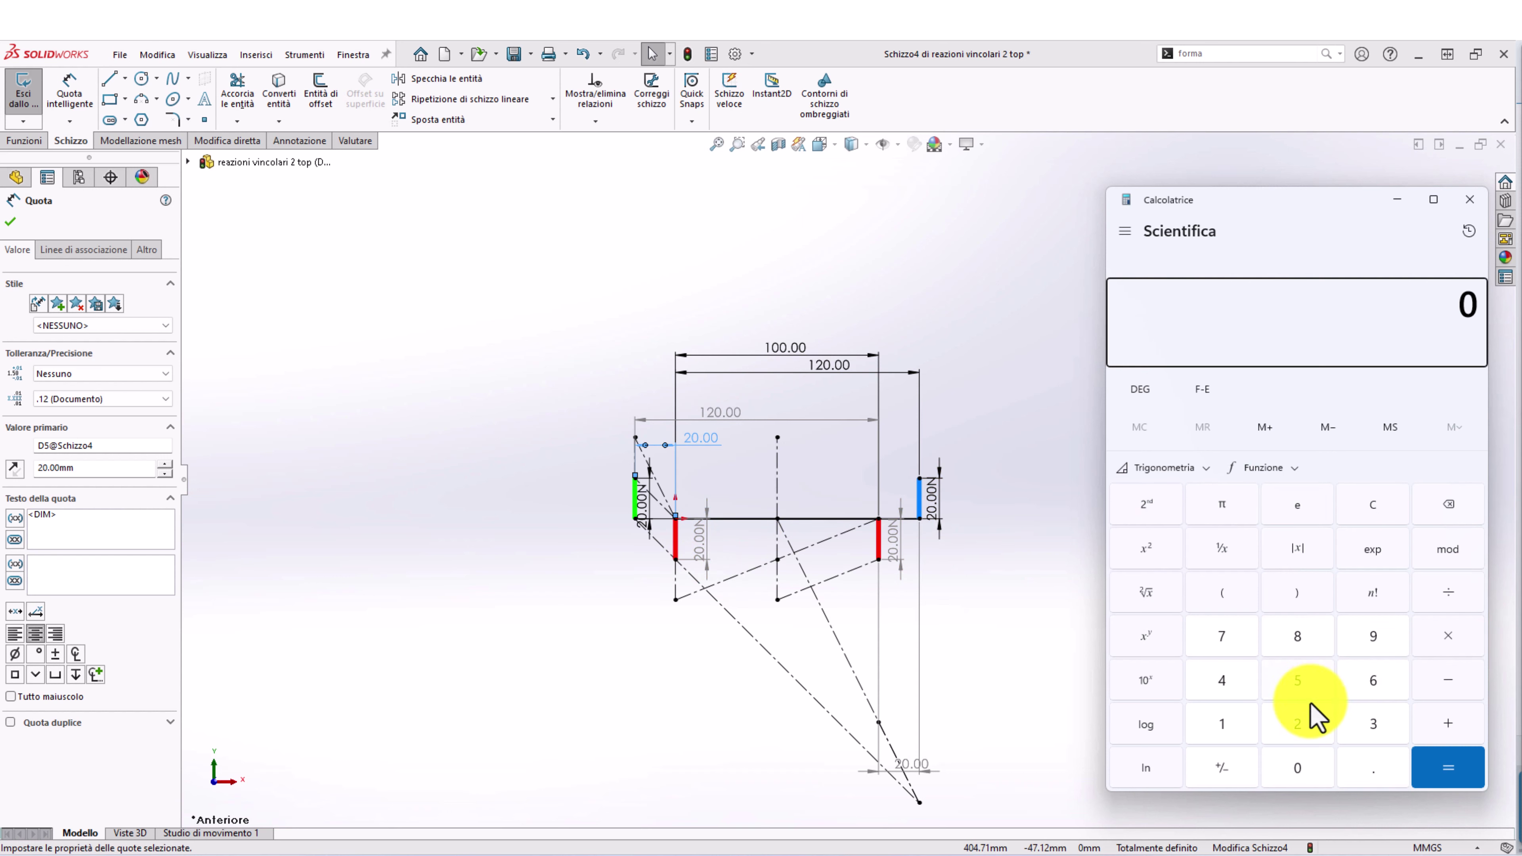
# Compute 20 × 120 = 2,400 on the calculator
pyautogui.click(1297, 723)
pyautogui.click(1297, 767)
pyautogui.click(1438, 641)
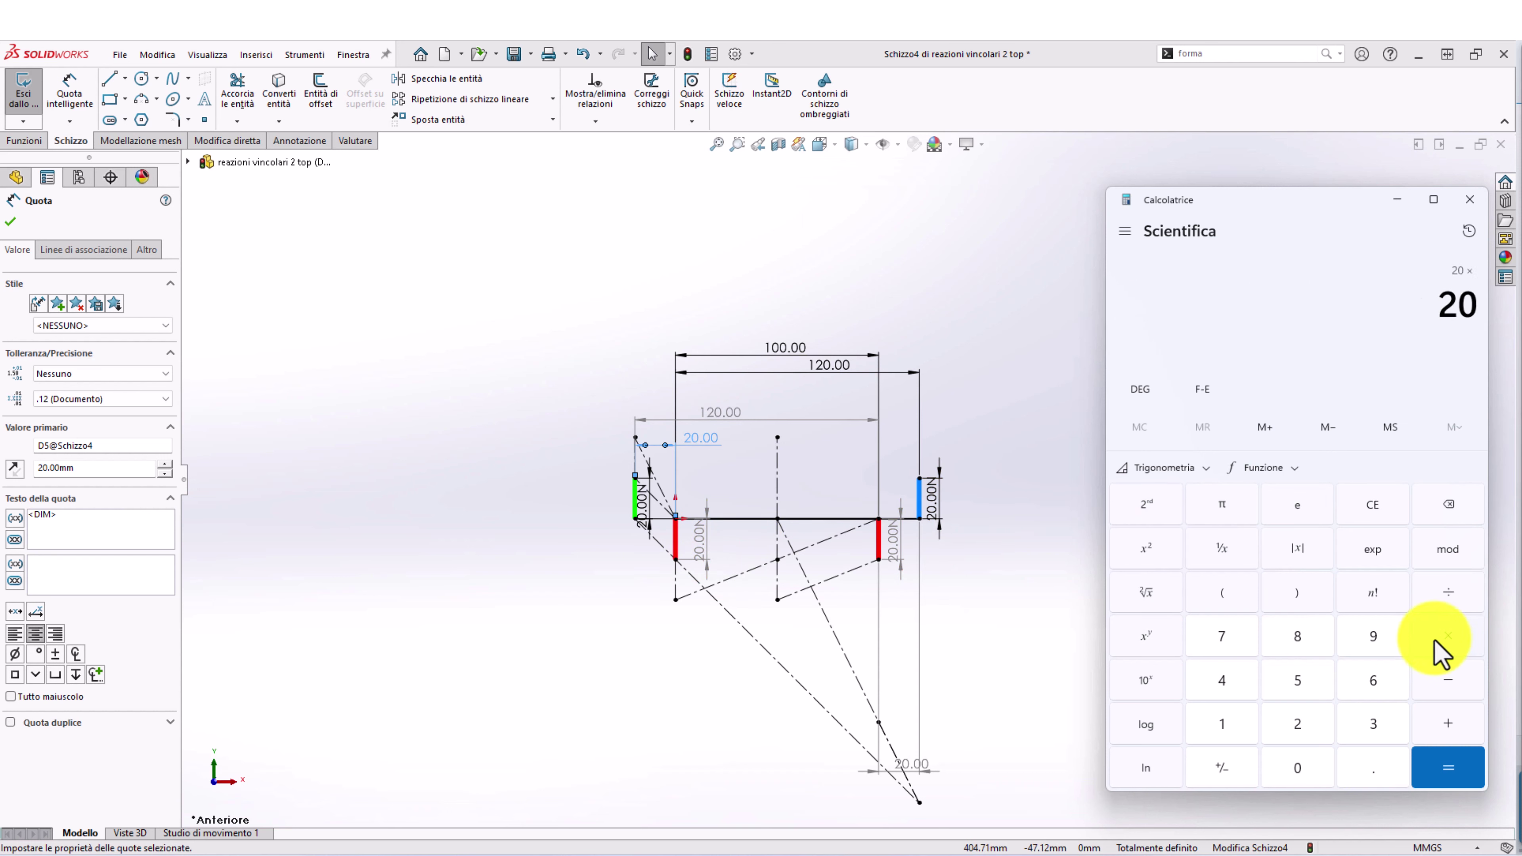
pyautogui.click(1225, 725)
pyautogui.click(1288, 724)
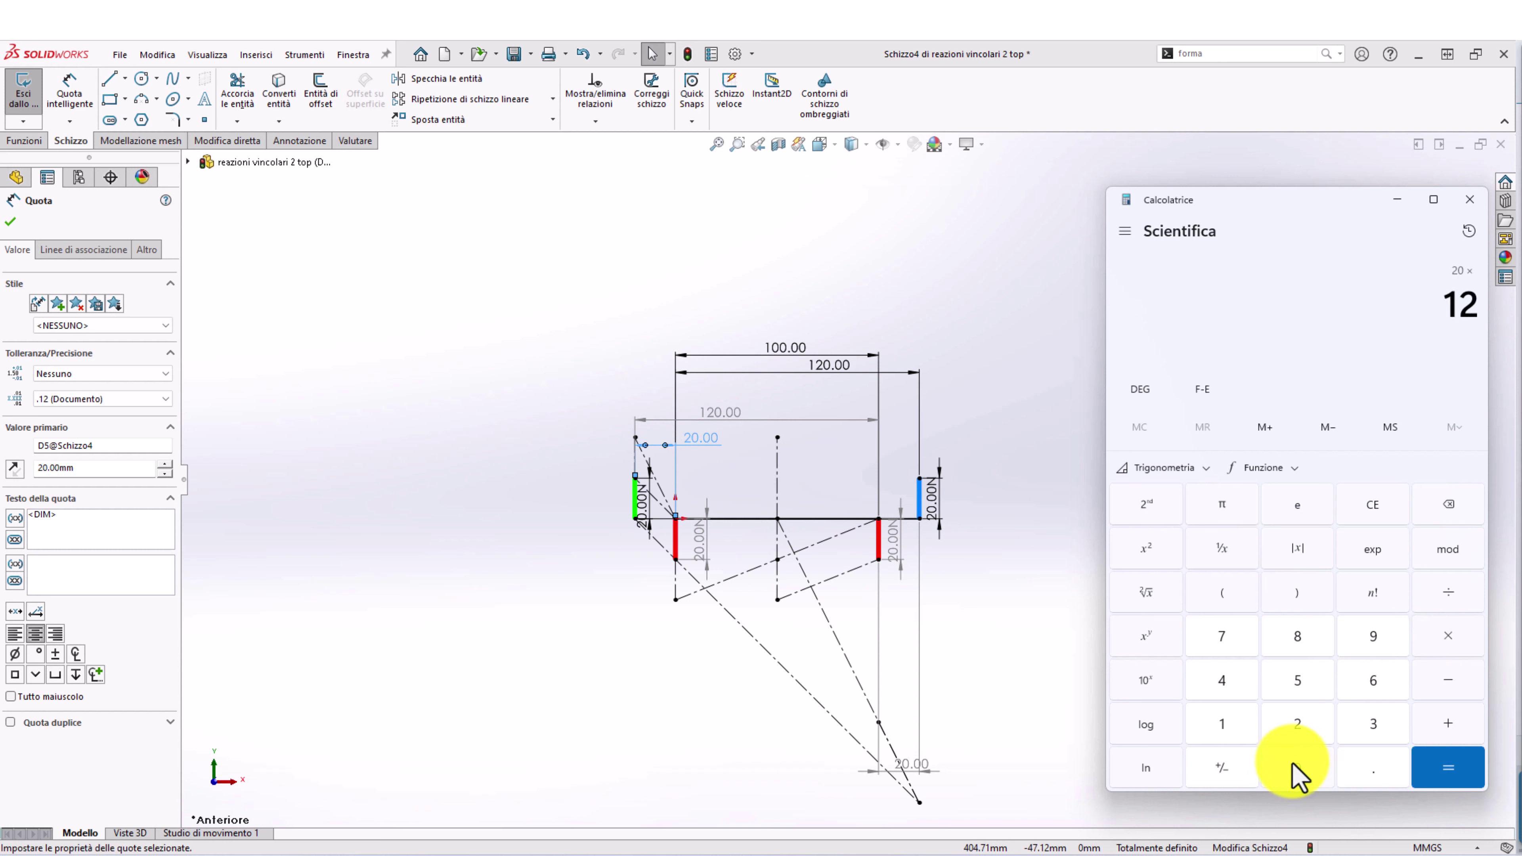
pyautogui.click(1294, 770)
pyautogui.click(1431, 767)
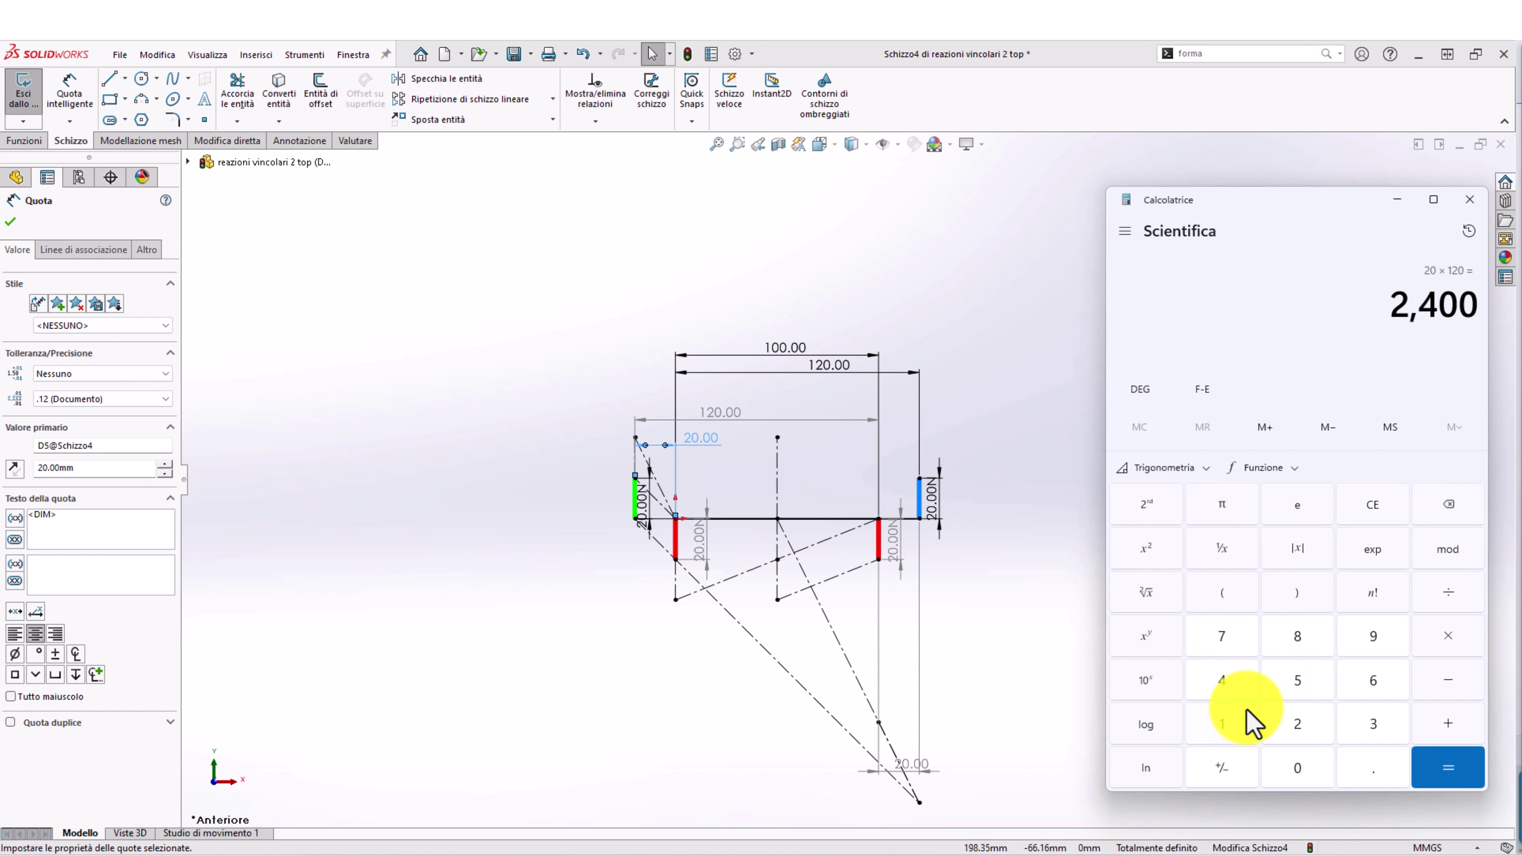
# Compute 140 × 20 = 2,800
pyautogui.click(1223, 728)
pyautogui.click(1246, 694)
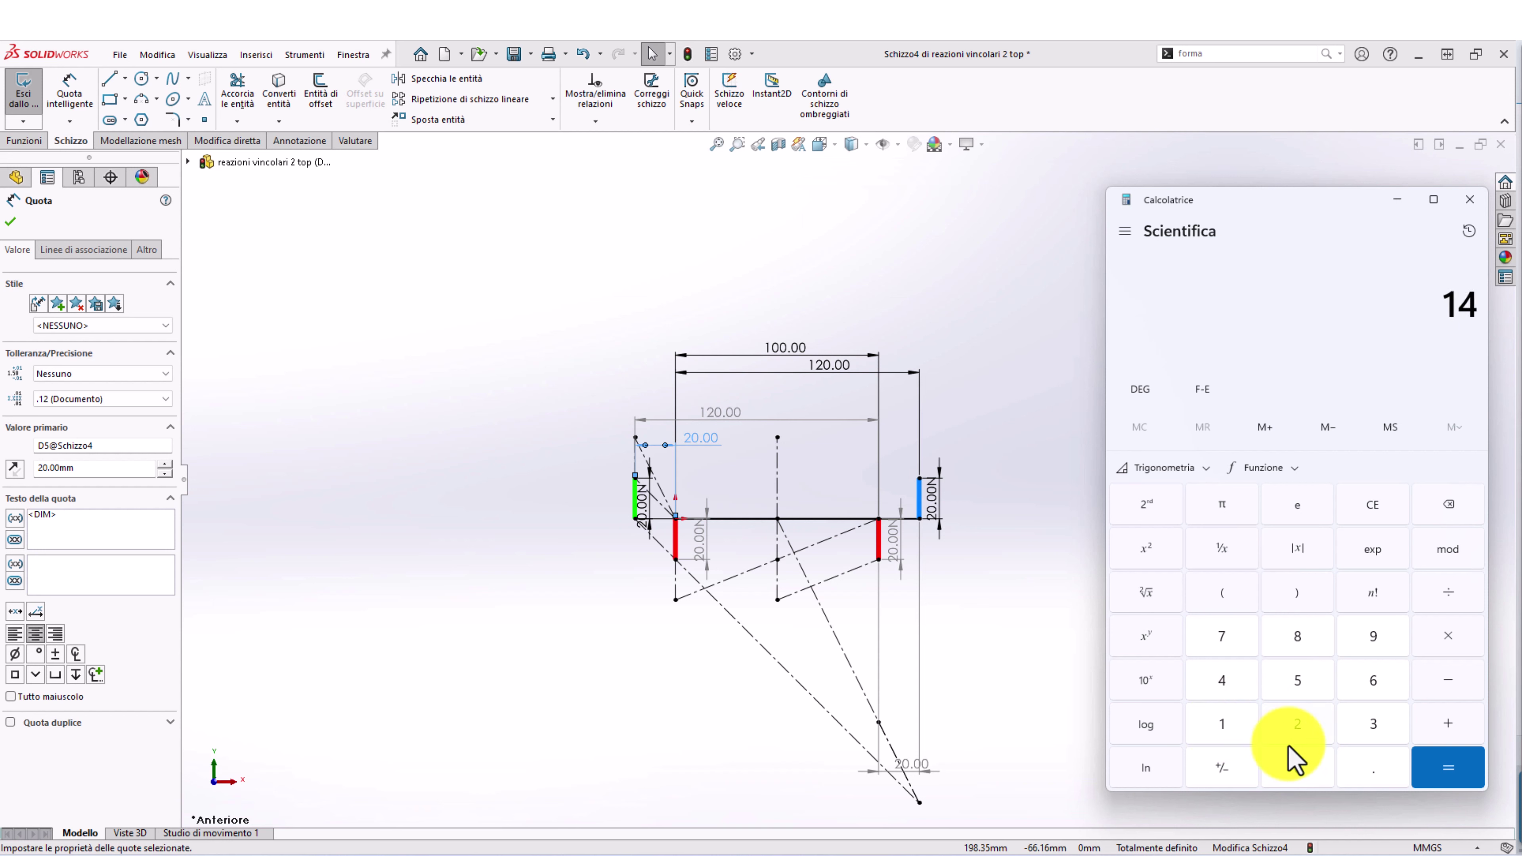
pyautogui.click(1293, 758)
pyautogui.click(1441, 640)
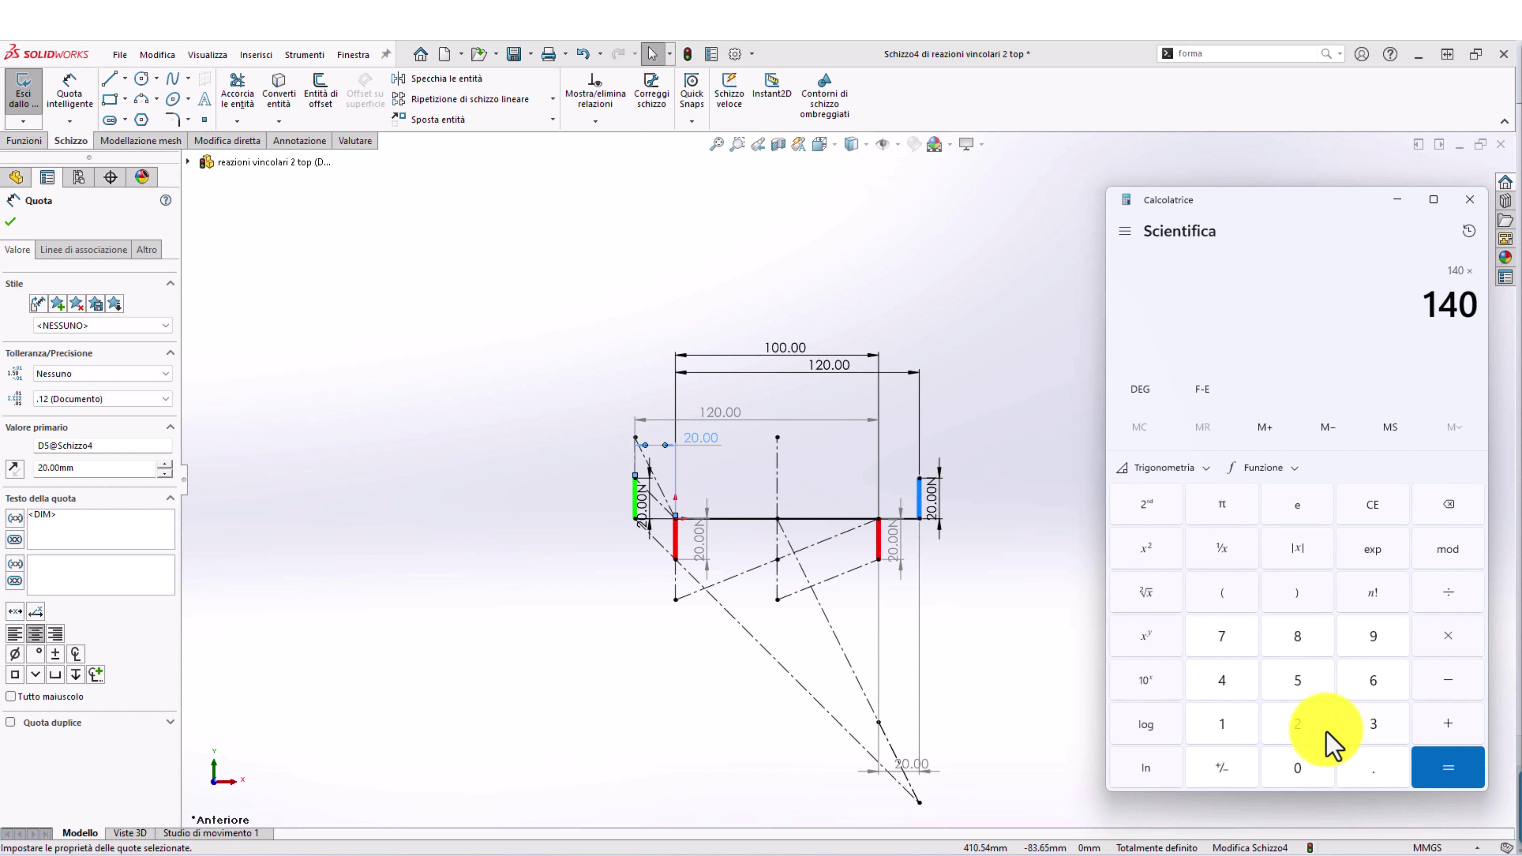
pyautogui.click(1297, 724)
pyautogui.click(1297, 767)
pyautogui.click(1450, 770)
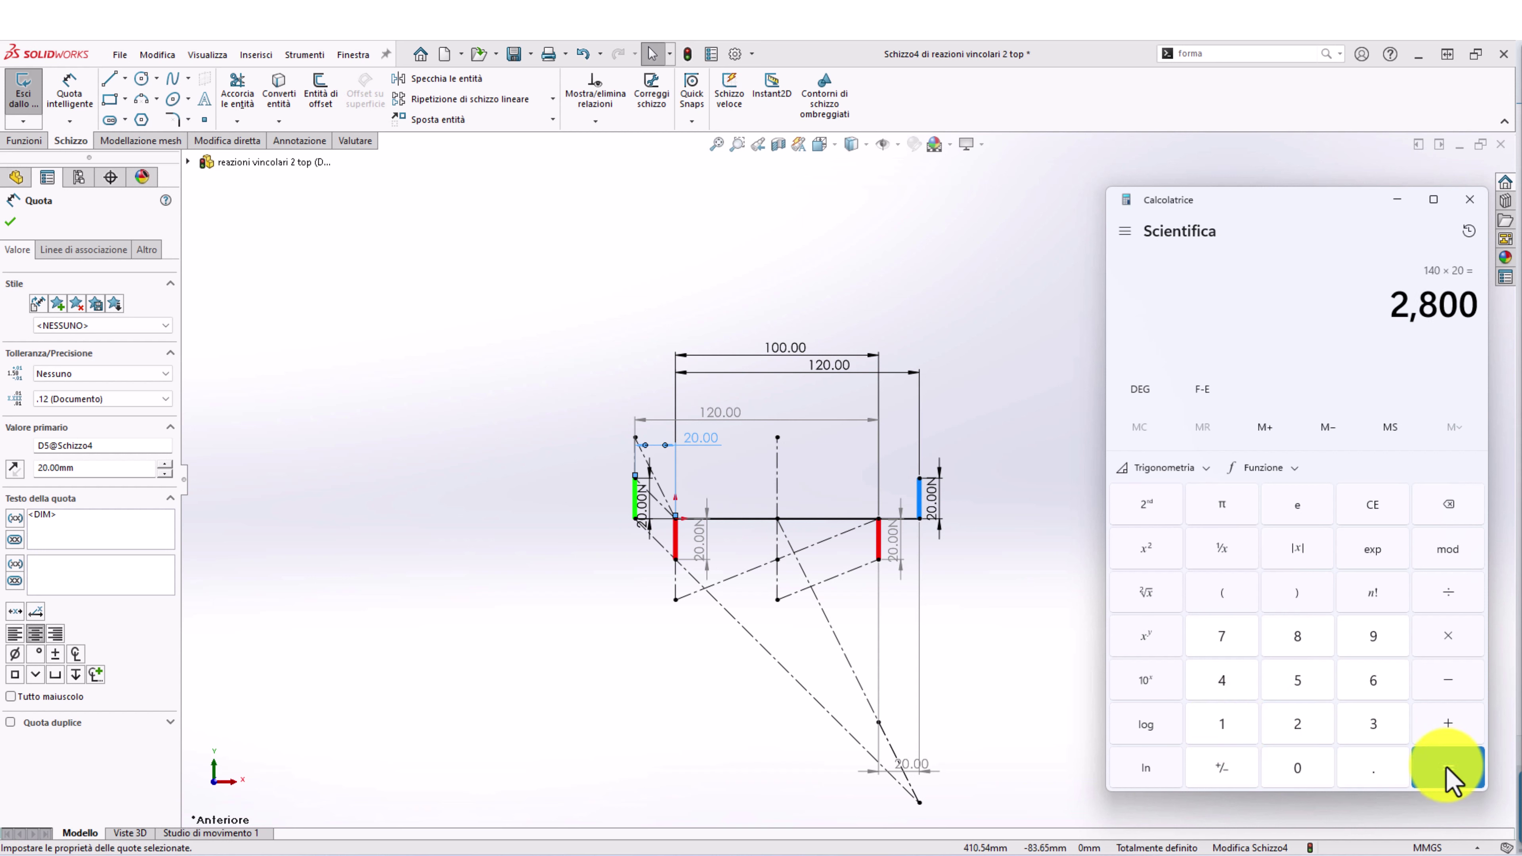